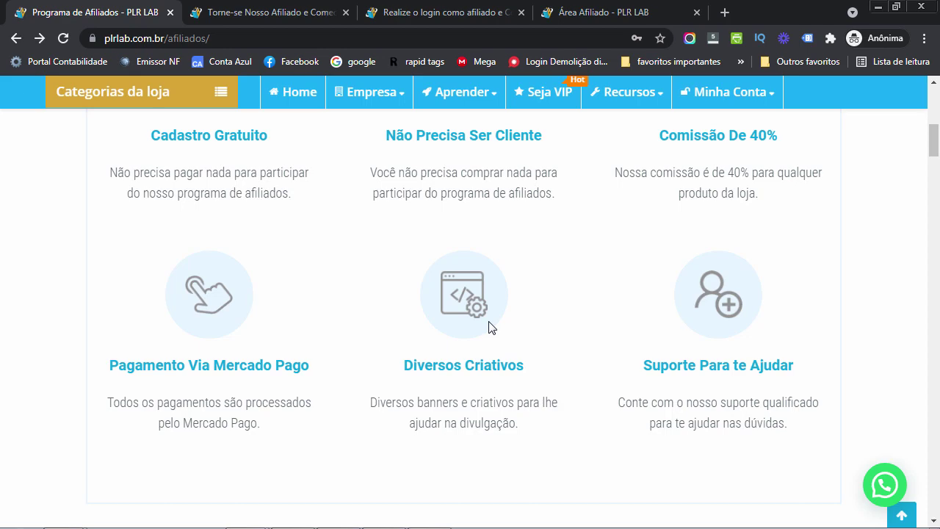
Review the affiliate program page's sections on how the program works, why to join, and how to promote the affiliate link
scroll(573, 294, "down", 5)
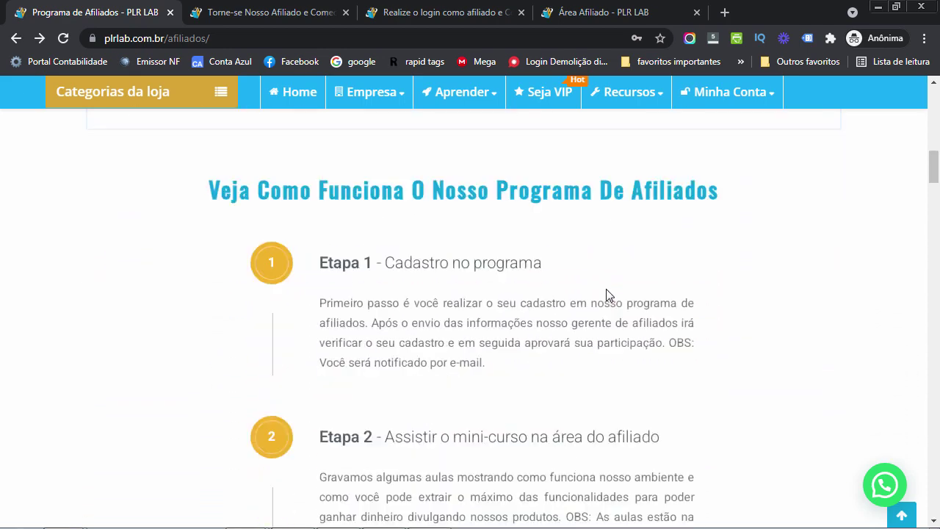
scroll(607, 294, "down", 10)
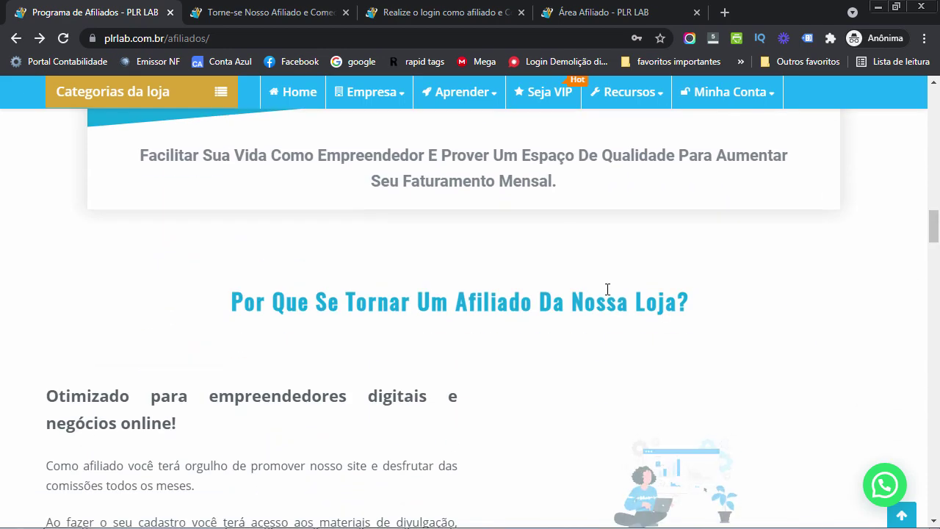
scroll(607, 288, "down", 8)
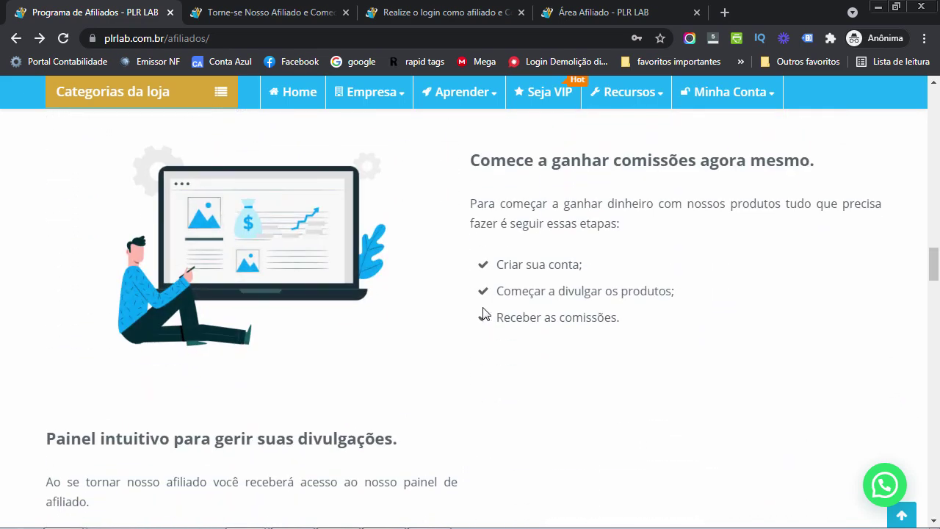
scroll(476, 312, "down", 8)
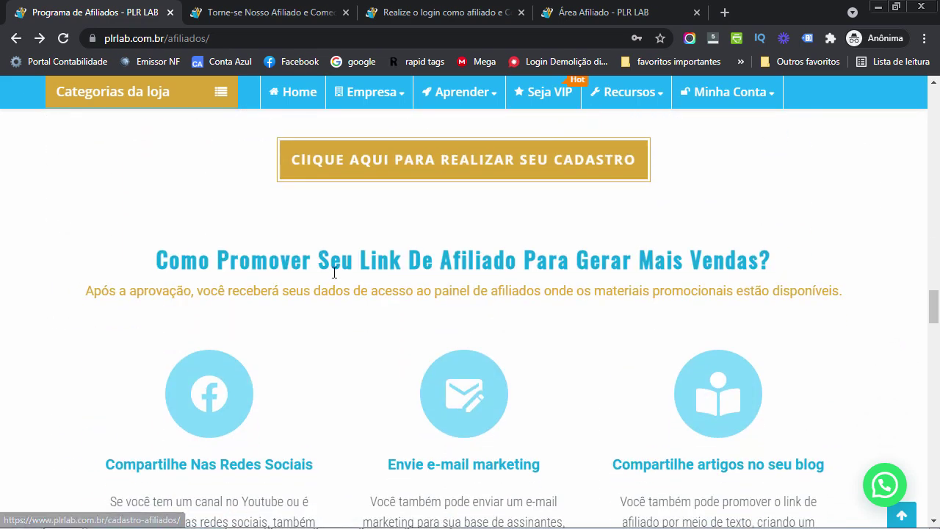
scroll(564, 268, "down", 2)
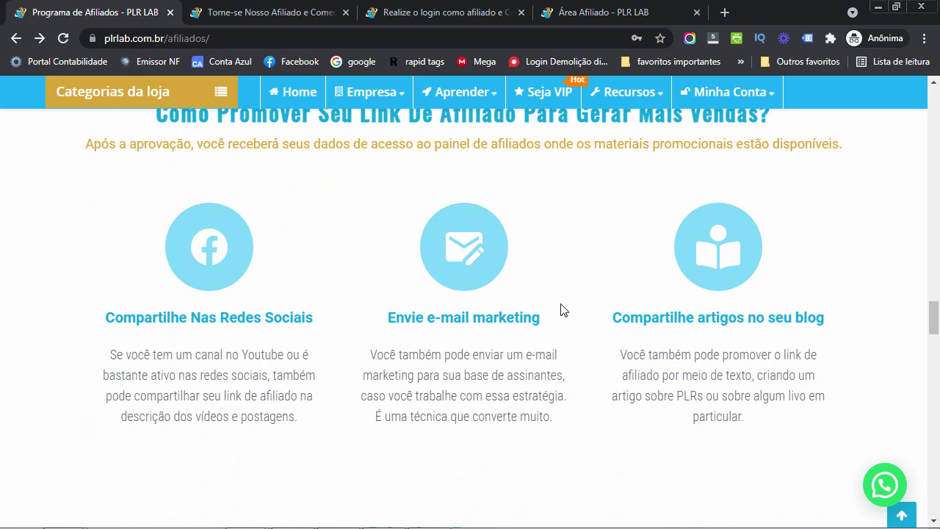
Read the Dúvidas Frequentes answers on eligibility, referral tracking, commission rate, payments, refunds and support, through to the registration call at their end
scroll(560, 309, "down", 6)
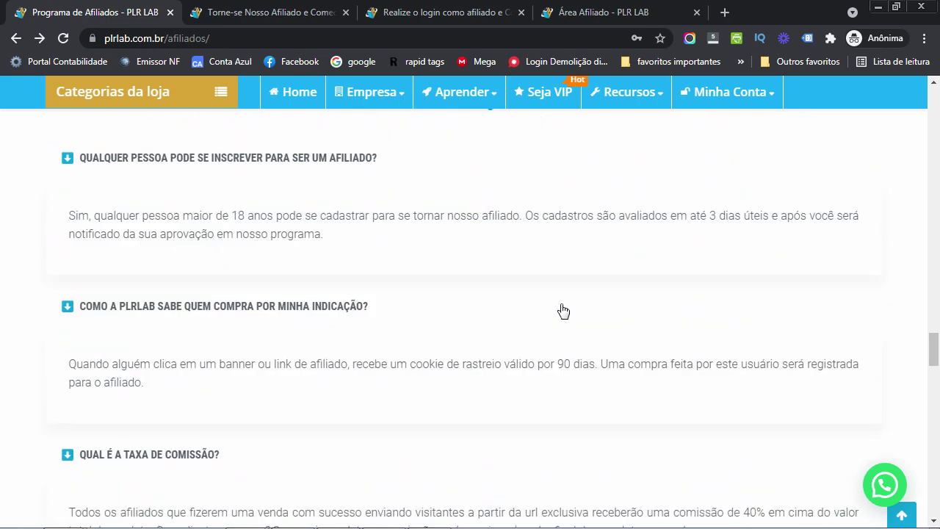
scroll(564, 311, "up", 1)
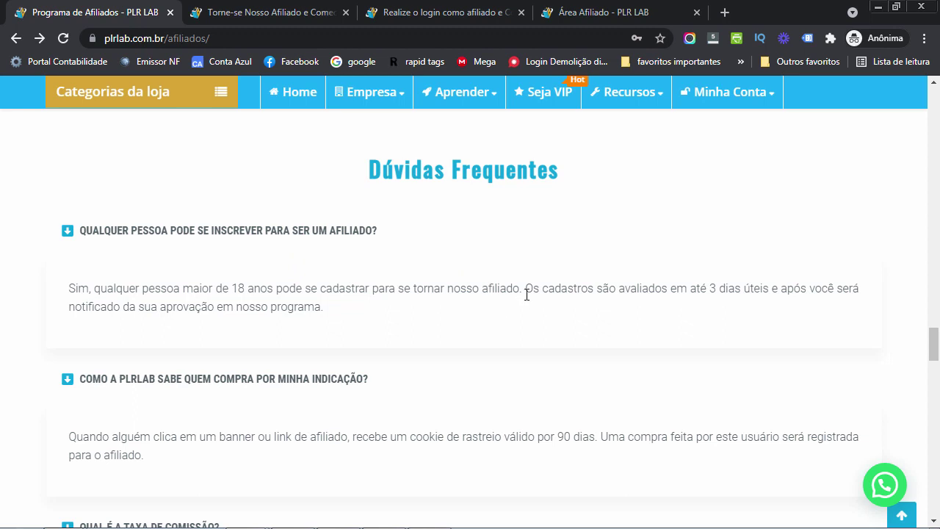
scroll(526, 293, "down", 2)
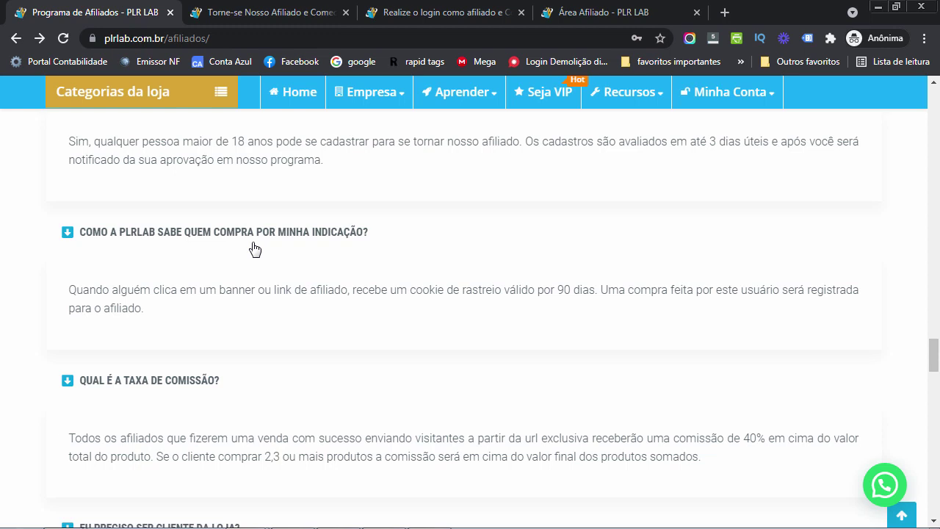
scroll(255, 250, "down", 2)
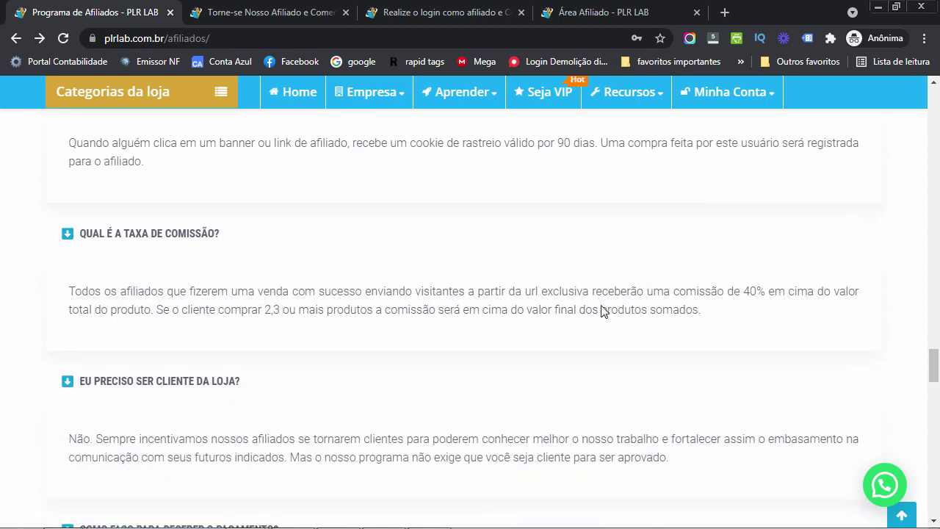
scroll(461, 360, "down", 2)
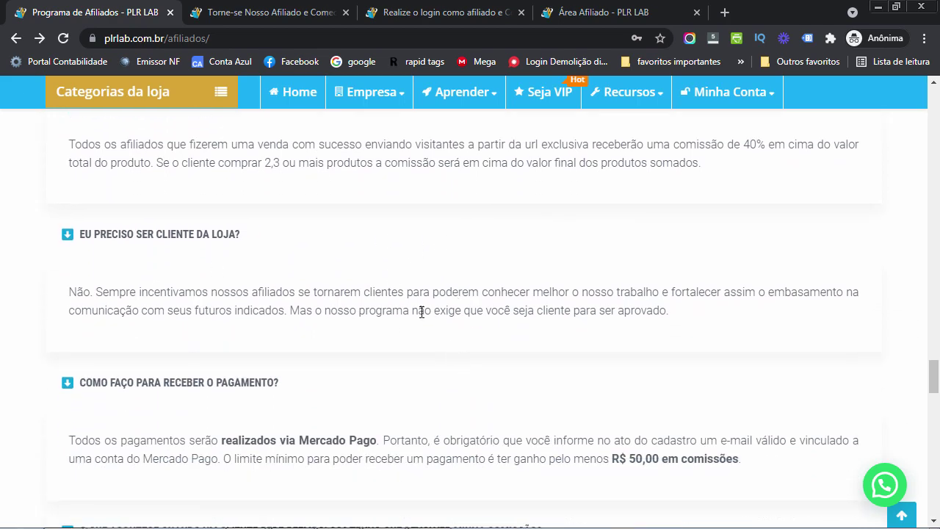
scroll(421, 311, "down", 2)
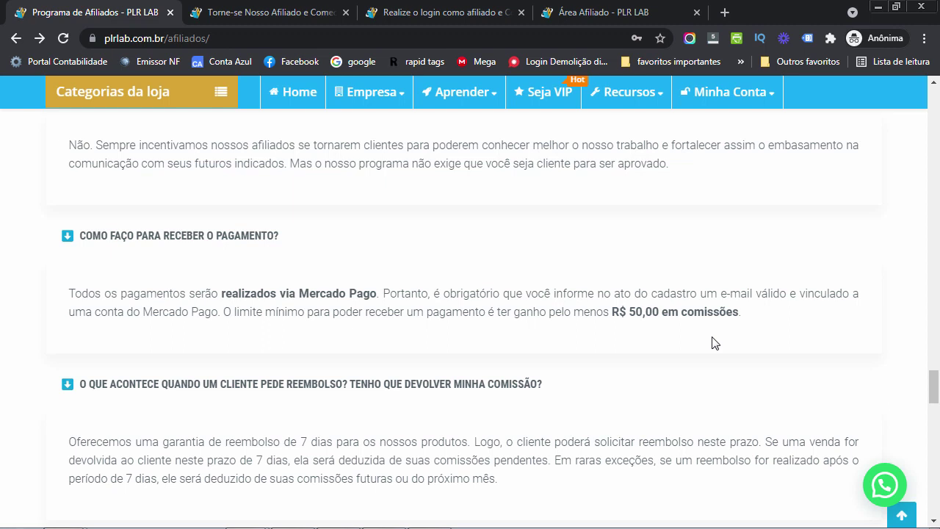
scroll(630, 330, "down", 2)
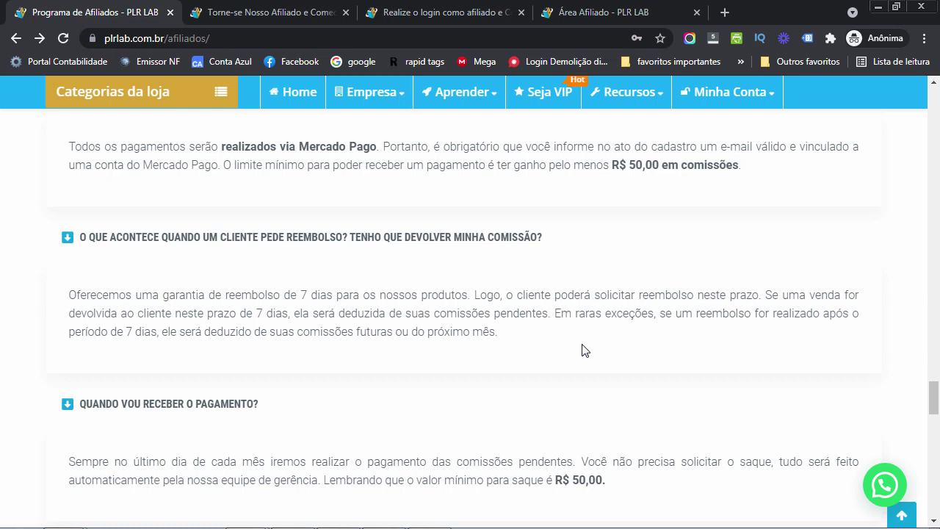
scroll(582, 315, "down", 1)
scroll(262, 353, "down", 1)
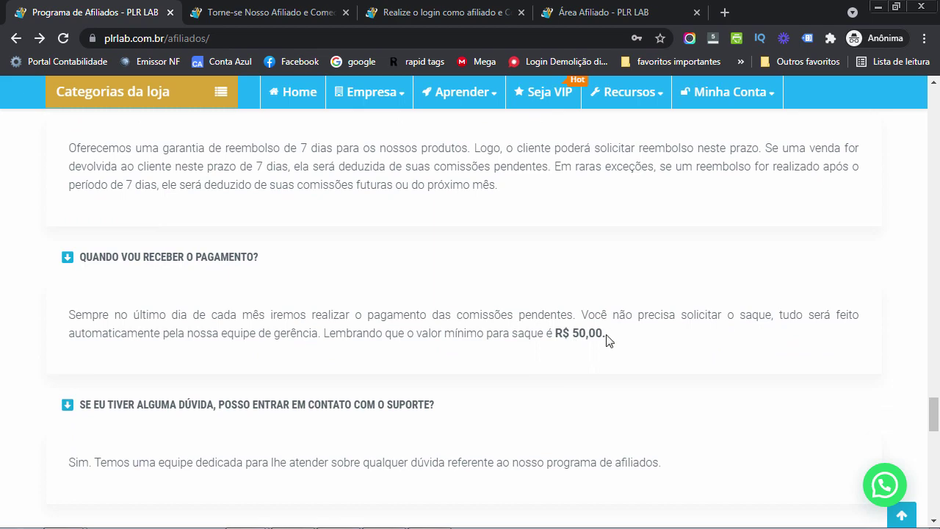
scroll(607, 340, "down", 1)
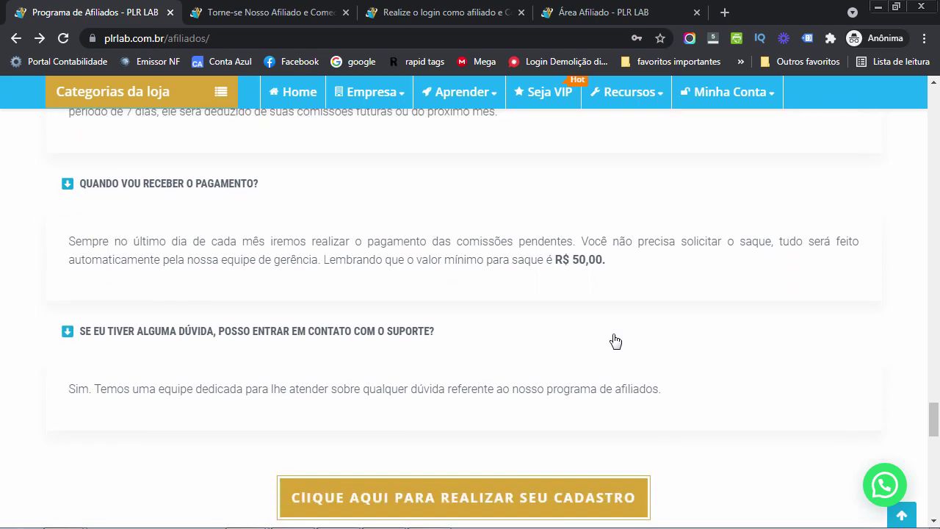
scroll(615, 341, "up", 1)
scroll(569, 330, "down", 5)
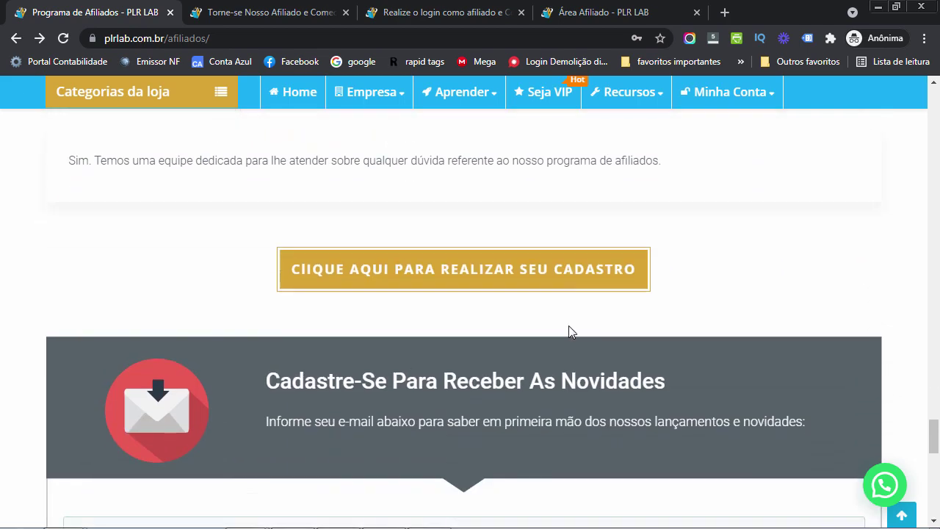
scroll(584, 315, "up", 7)
scroll(585, 324, "down", 5)
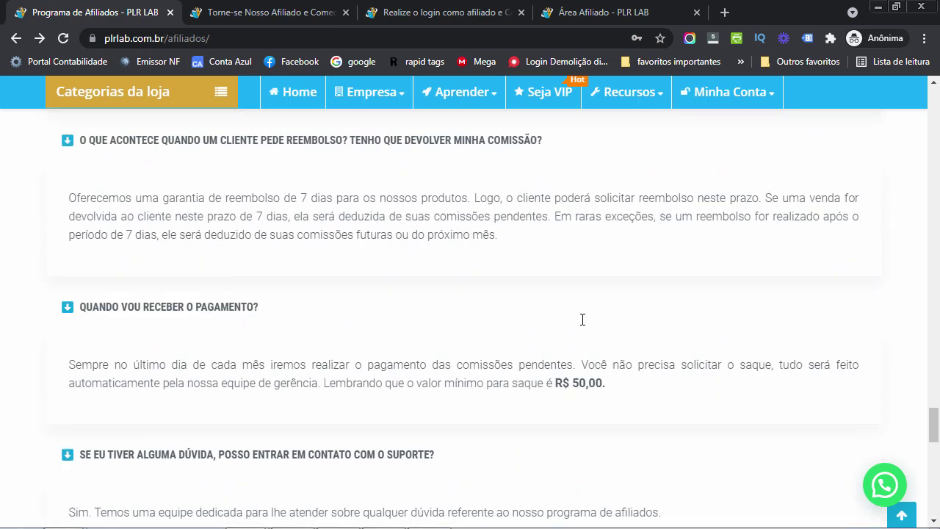
scroll(589, 322, "down", 4)
scroll(590, 321, "up", 1)
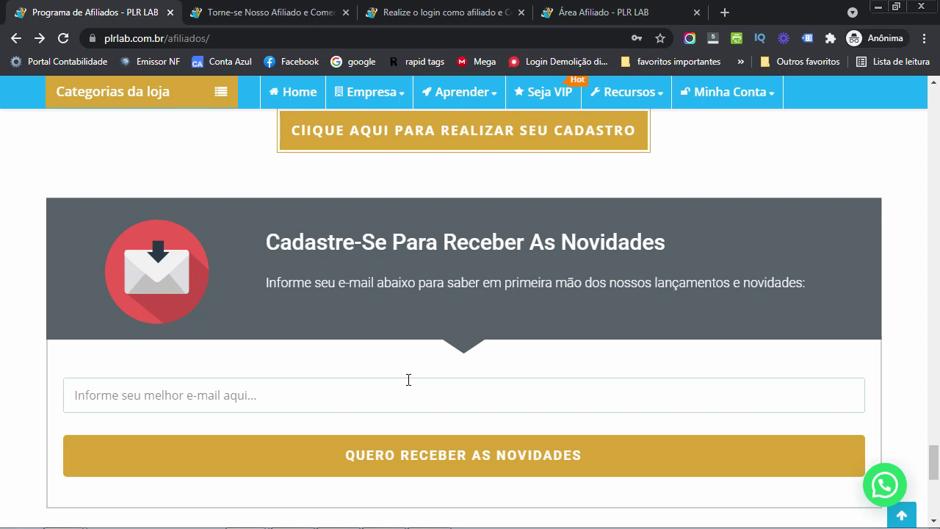
Open the affiliate registration page and examine its form fields, from full name to password confirmation and program terms
left_click(284, 15)
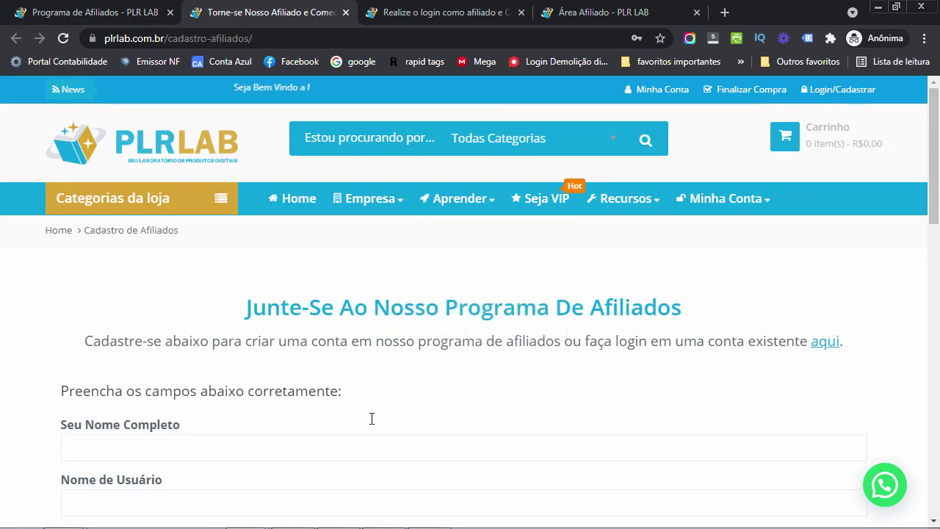
scroll(608, 342, "down", 2)
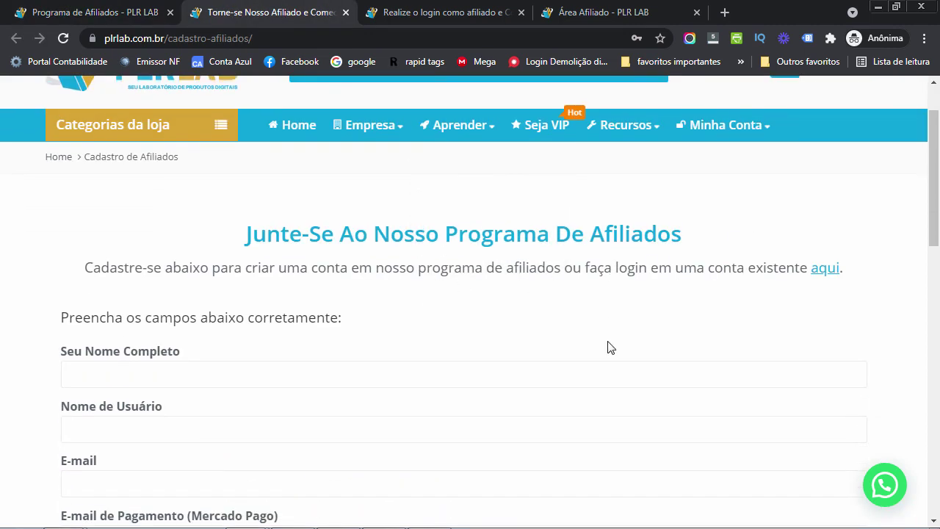
scroll(604, 350, "down", 2)
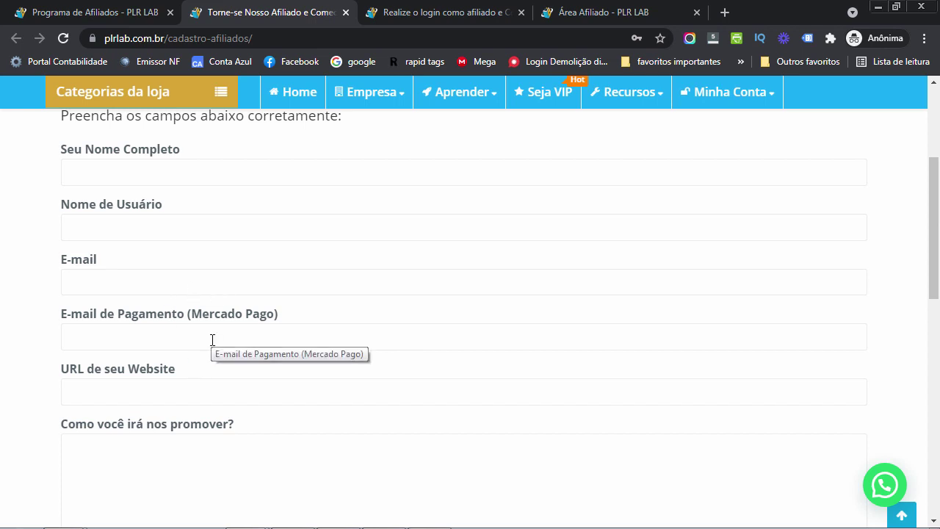
scroll(220, 334, "down", 2)
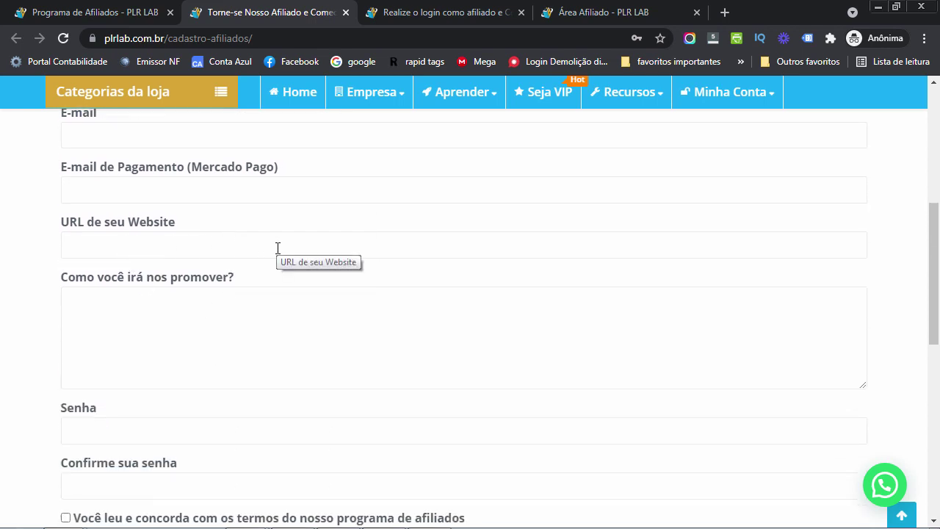
scroll(278, 249, "down", 1)
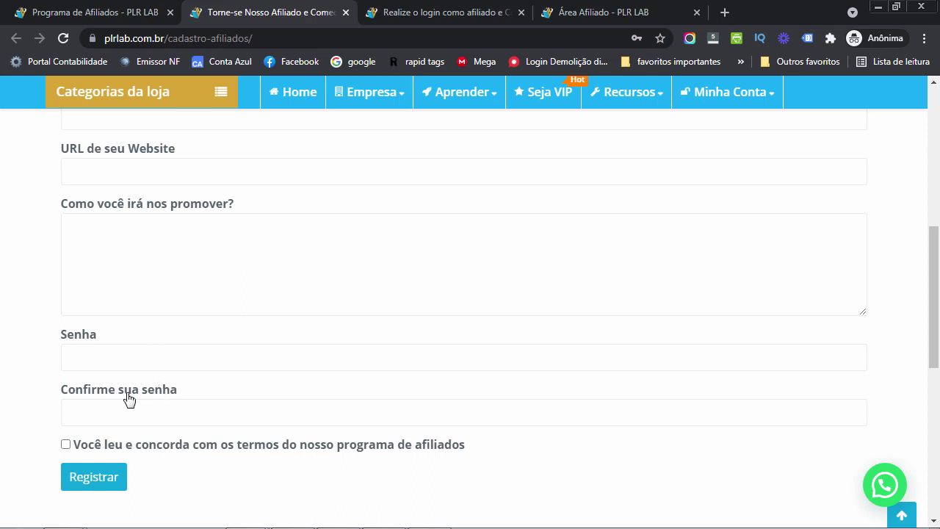
scroll(148, 400, "down", 1)
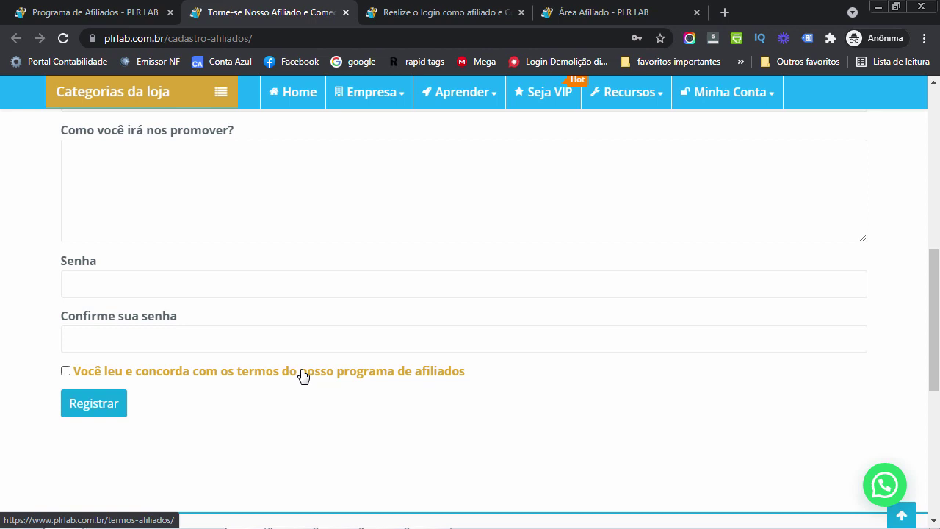
scroll(316, 382, "up", 5)
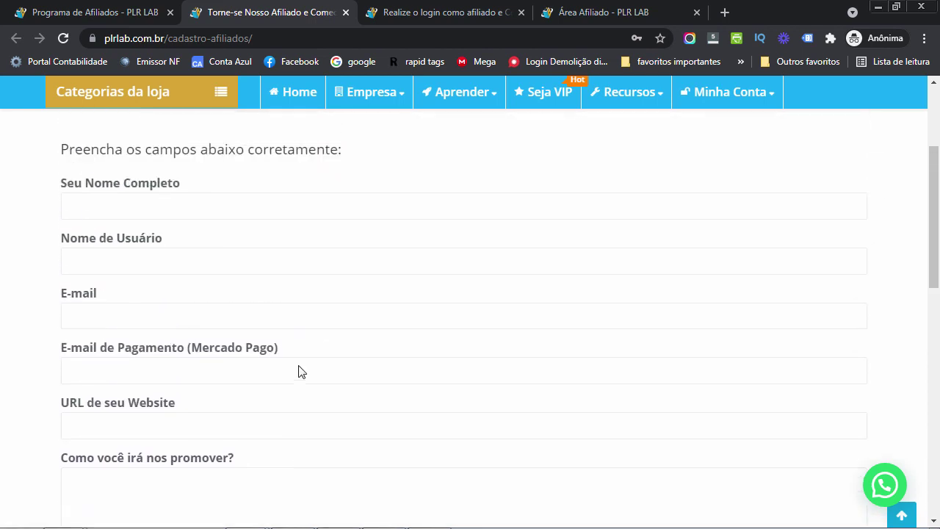
scroll(299, 371, "up", 2)
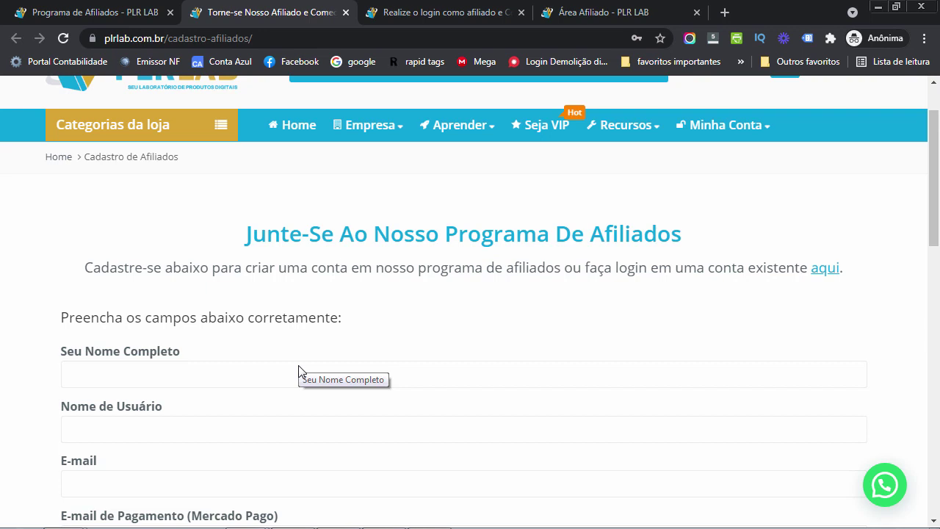
Open the affiliate login page and examine its username, password and lost-password options
left_click(411, 12)
scroll(518, 242, "down", 2)
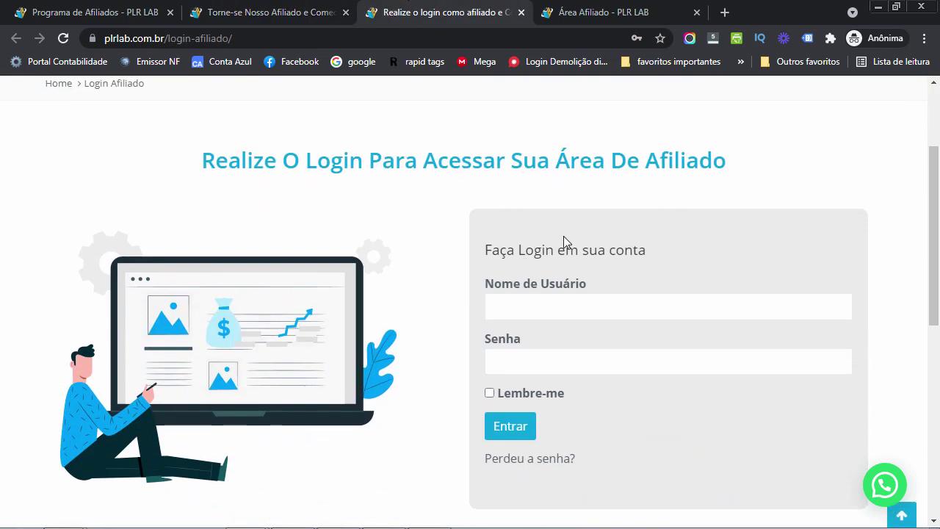
scroll(619, 264, "down", 2)
scroll(492, 279, "up", 4)
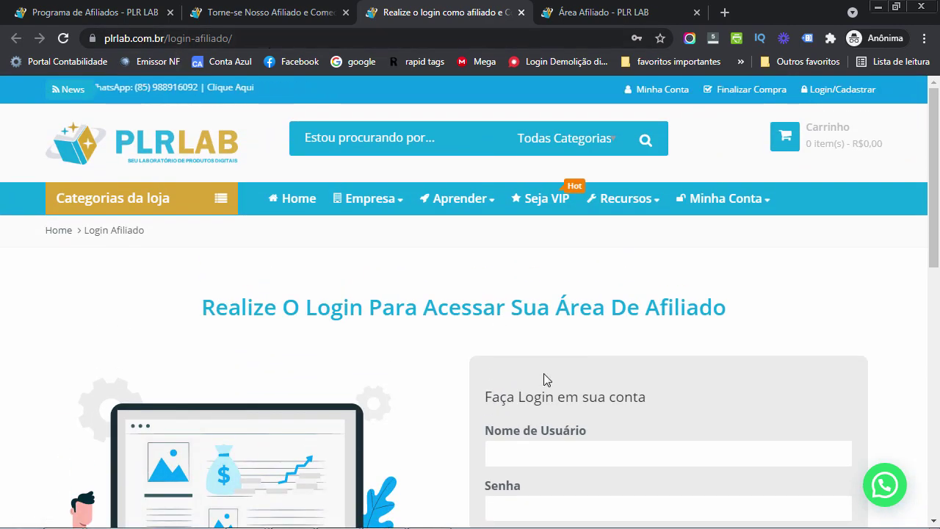
scroll(546, 377, "down", 2)
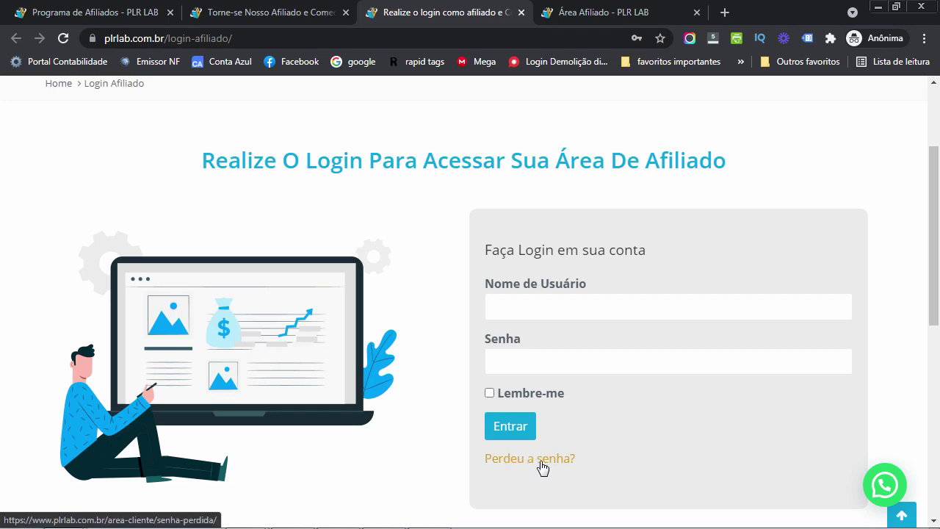
scroll(540, 433, "down", 3)
scroll(551, 413, "up", 4)
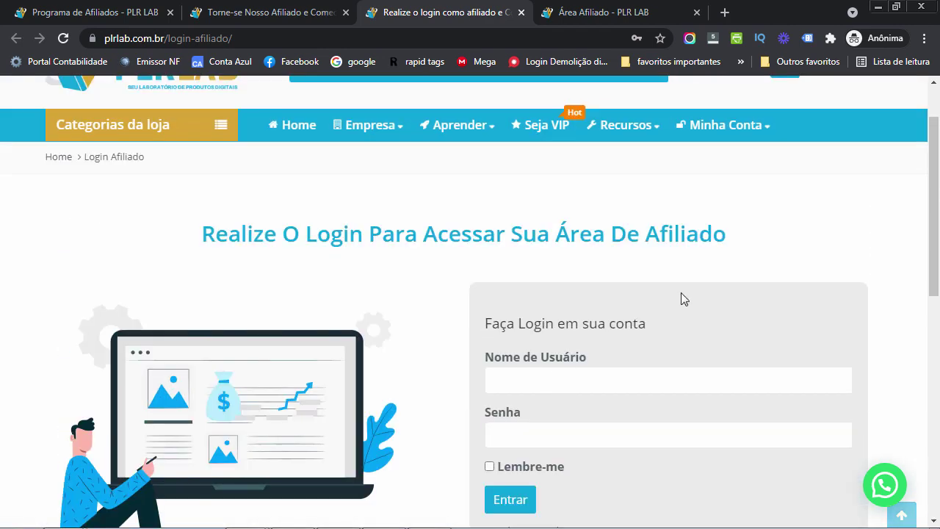
Open the Área Afiliado page and read the Painel welcome text, including the Telegram group, commission, payment and tutorial information
left_click(609, 12)
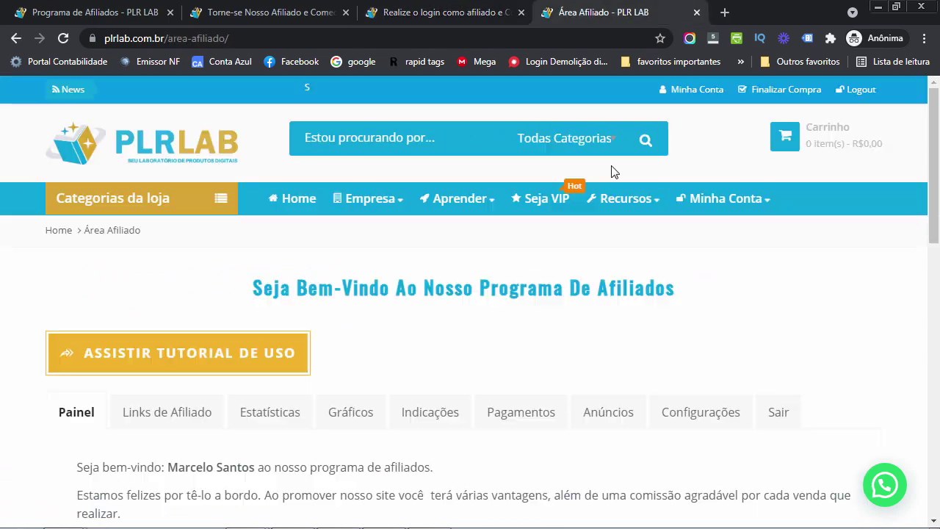
scroll(730, 276, "down", 2)
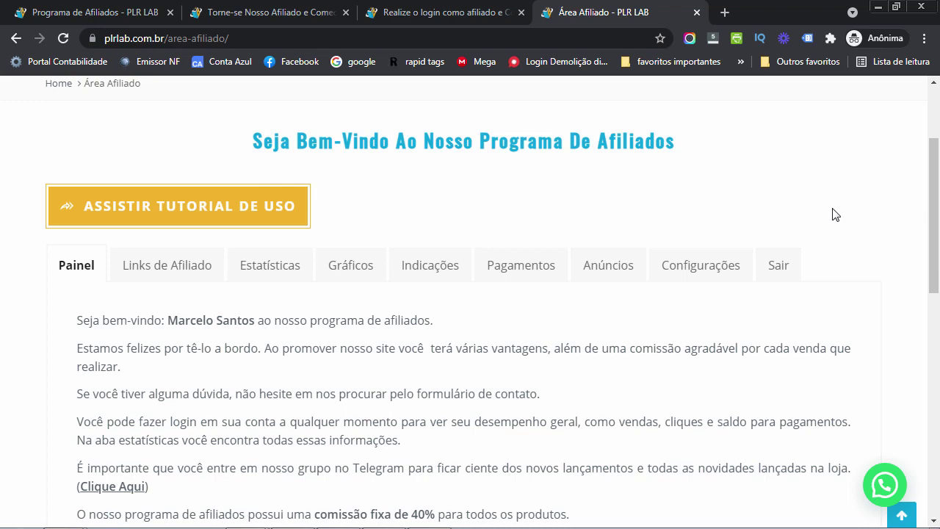
scroll(814, 218, "down", 2)
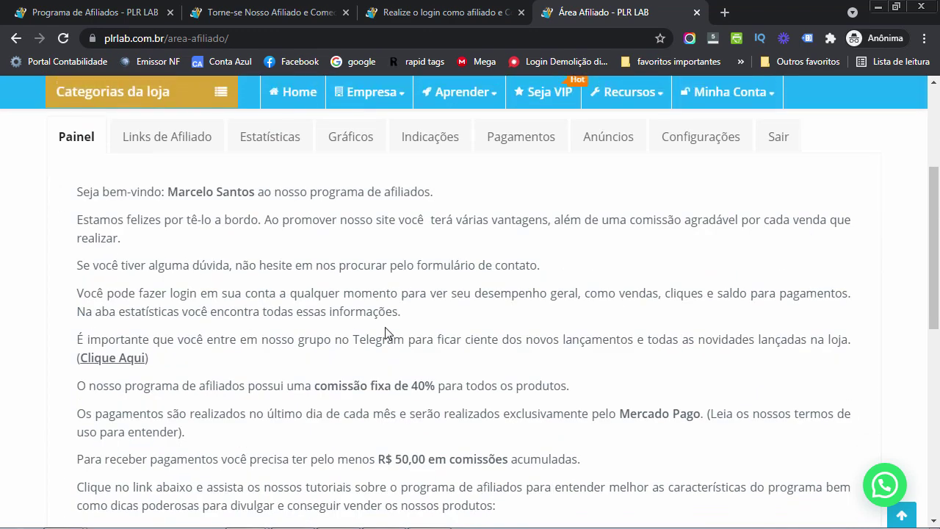
scroll(388, 332, "down", 1)
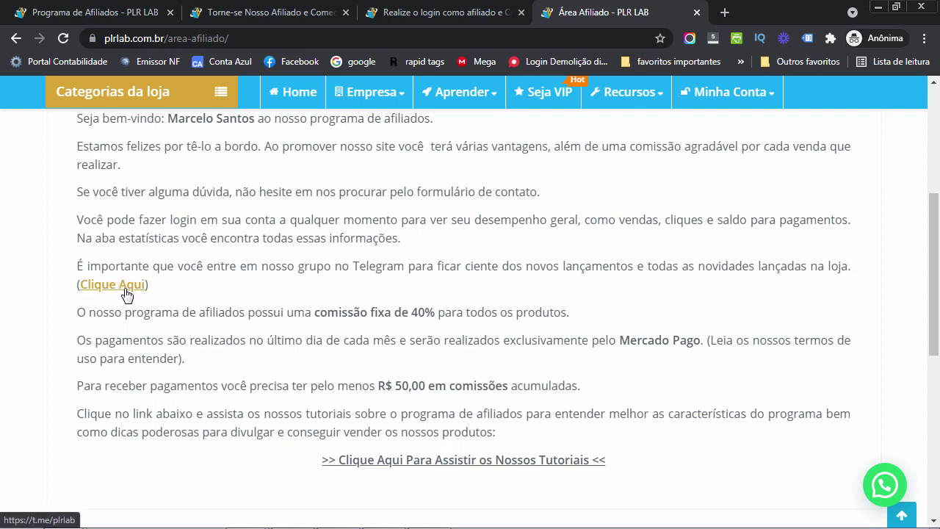
scroll(233, 308, "down", 1)
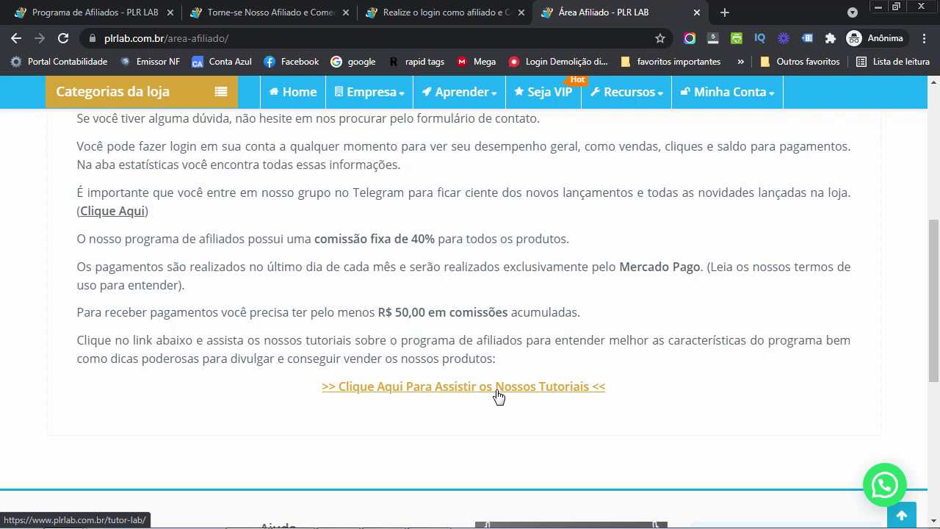
scroll(498, 397, "up", 4)
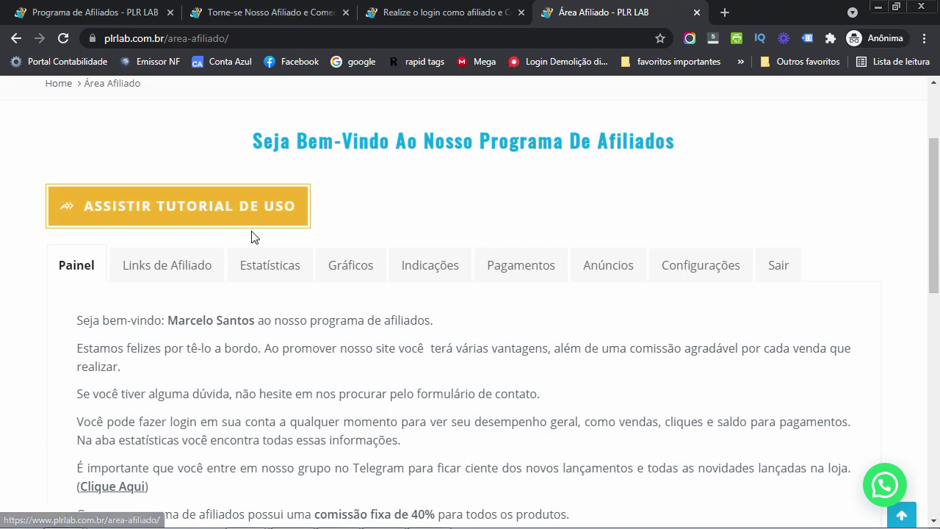
Open the Links de Afiliado section and examine the affiliate ID and how it forms the ending of the affiliate link
scroll(577, 195, "down", 2)
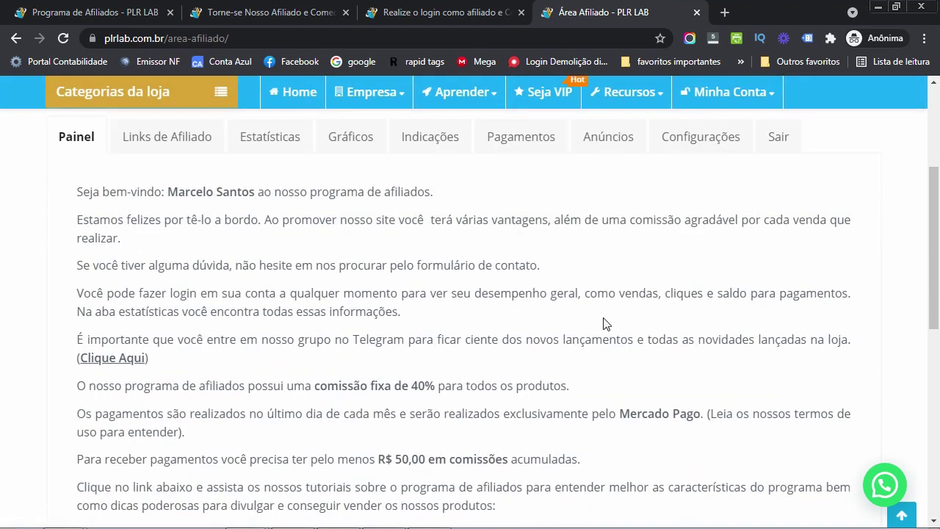
scroll(343, 313, "up", 2)
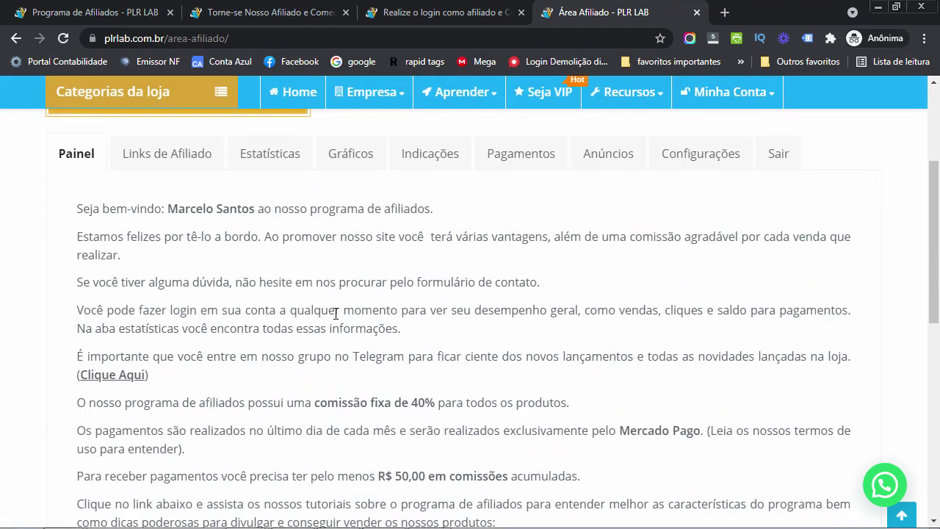
left_click(174, 278)
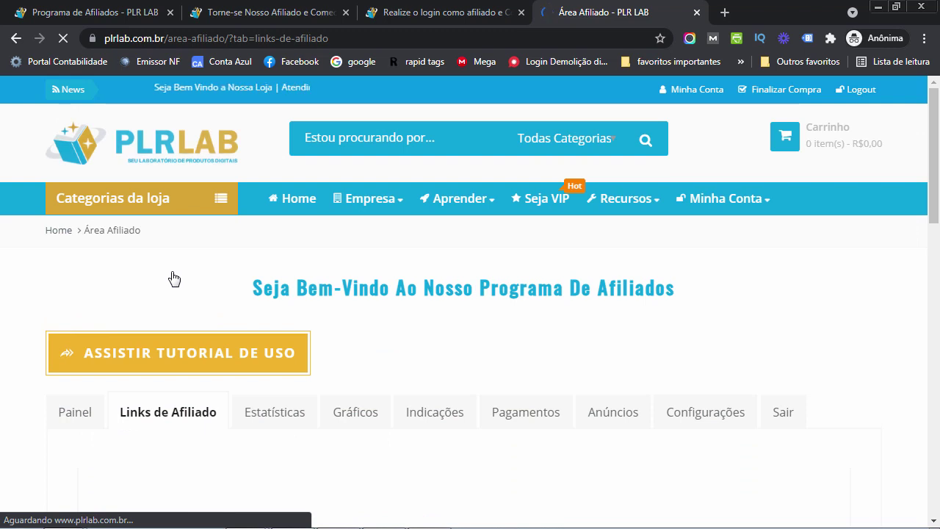
scroll(425, 288, "down", 2)
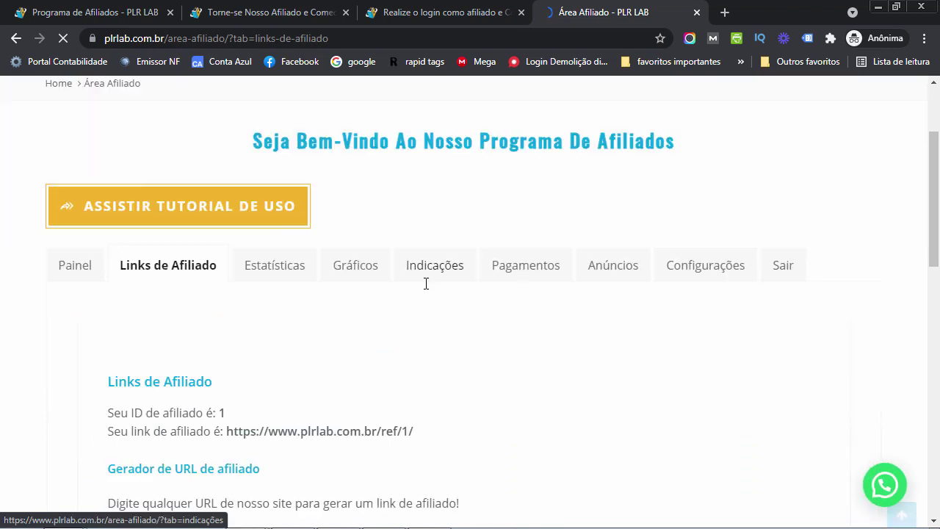
scroll(426, 284, "down", 3)
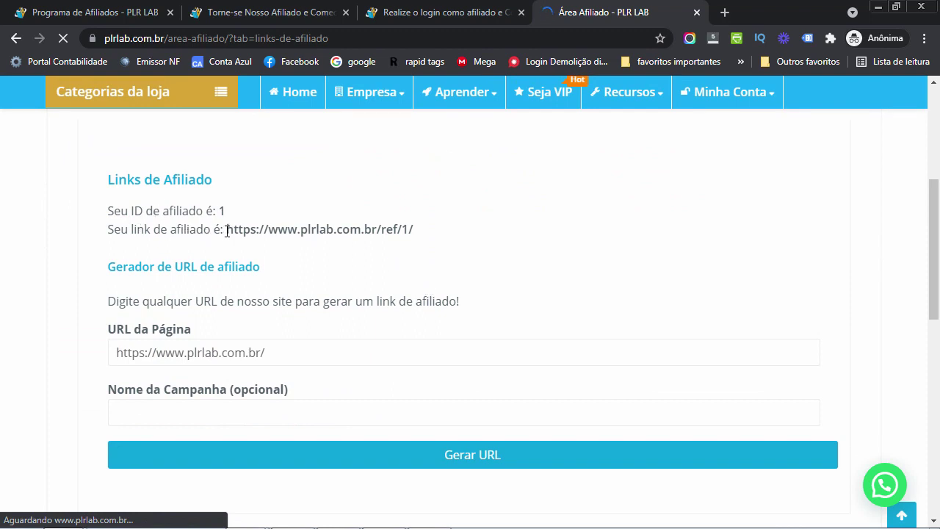
left_click_drag(226, 231, 268, 229)
left_click(389, 247)
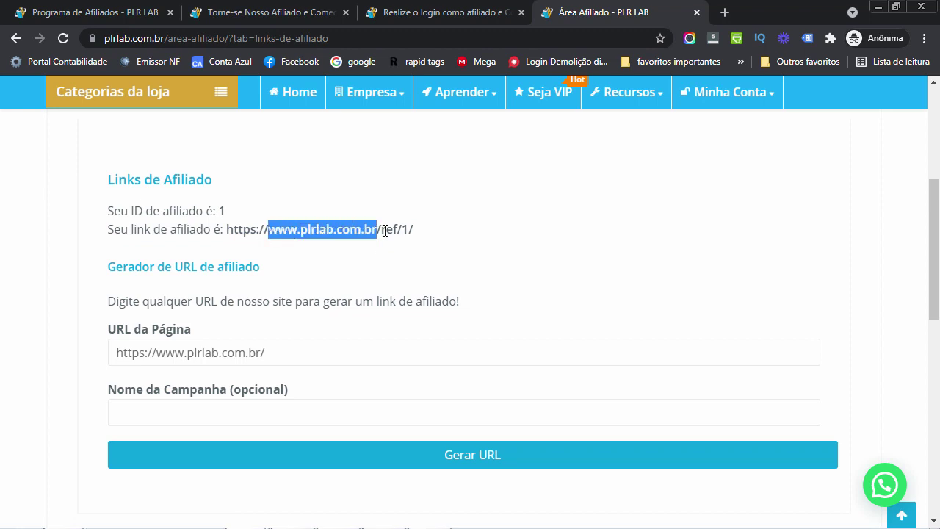
left_click_drag(411, 230, 402, 230)
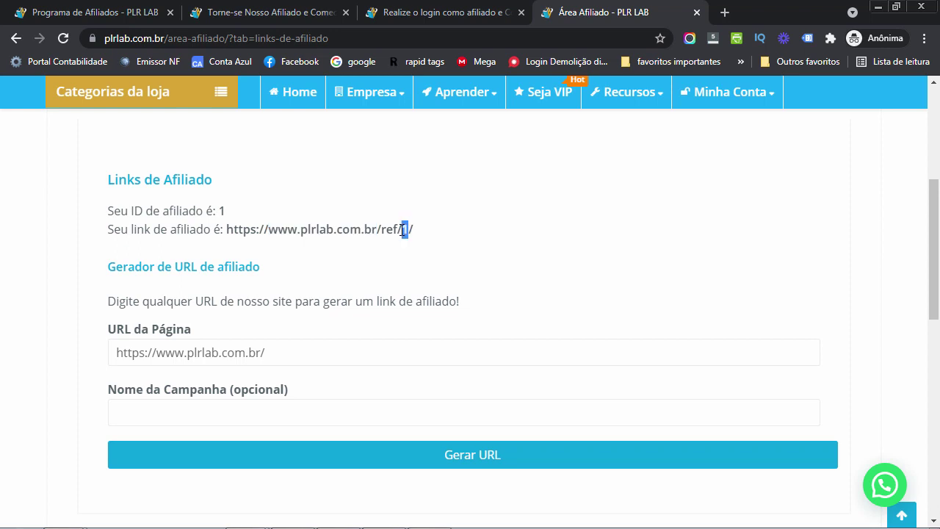
double_click(227, 212)
left_click_drag(413, 229, 230, 229)
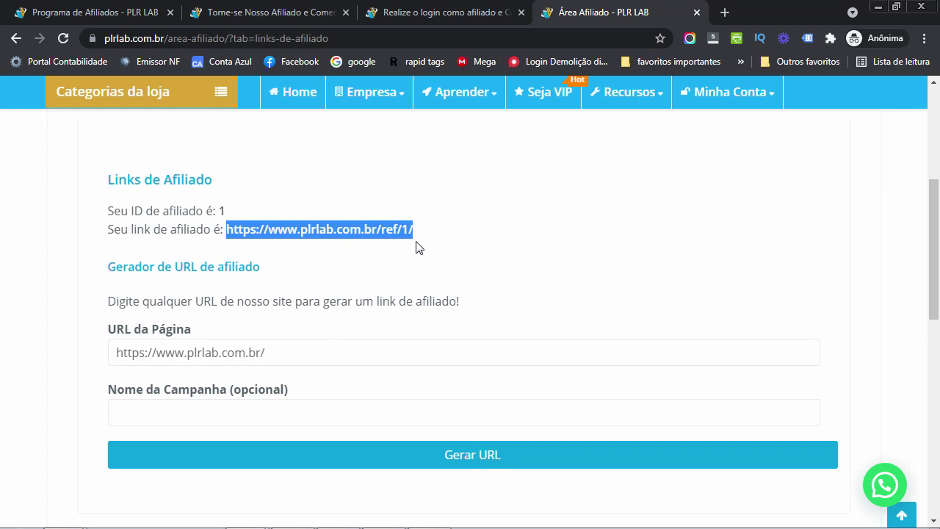
Open the affiliate link in a new browser tab and look through the store's newly released e-books
right_click(357, 235)
left_click(434, 285)
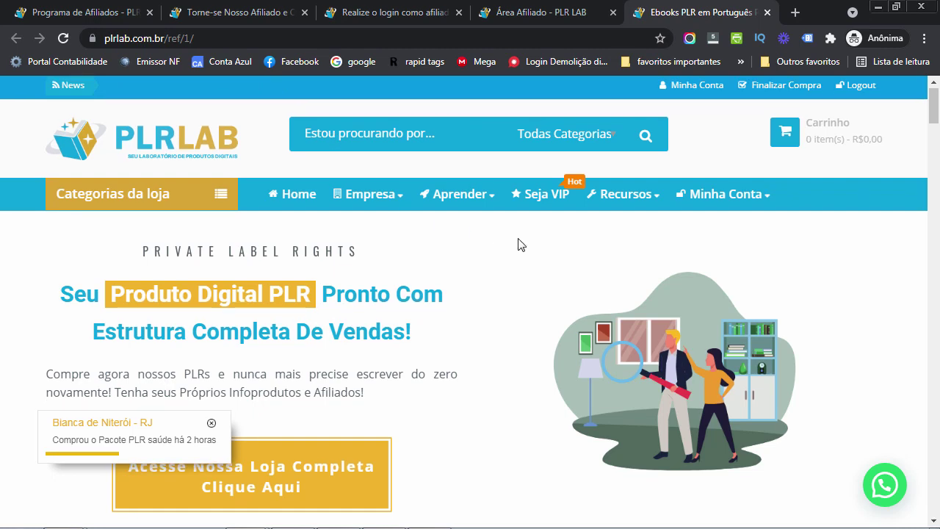
scroll(518, 245, "down", 5)
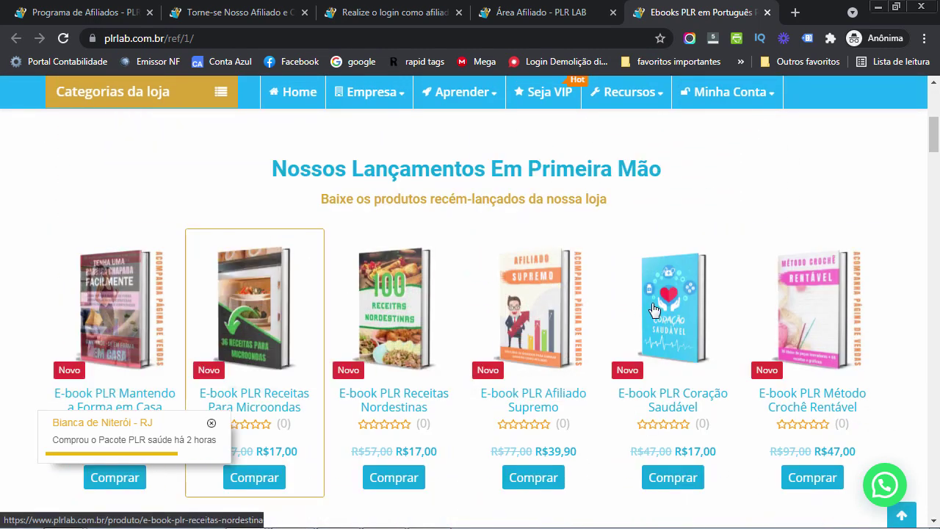
scroll(456, 373, "down", 1)
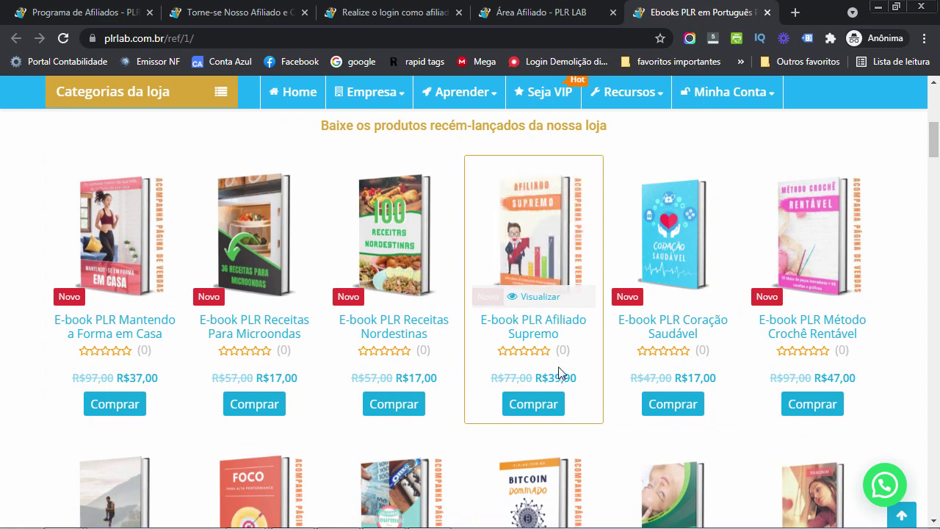
scroll(561, 373, "down", 1)
scroll(560, 374, "up", 1)
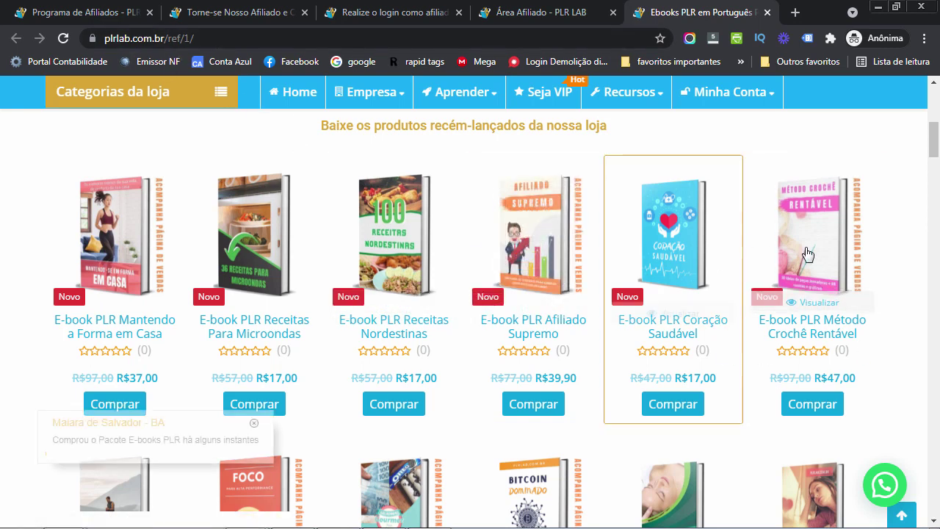
scroll(621, 339, "down", 1)
scroll(621, 338, "down", 1)
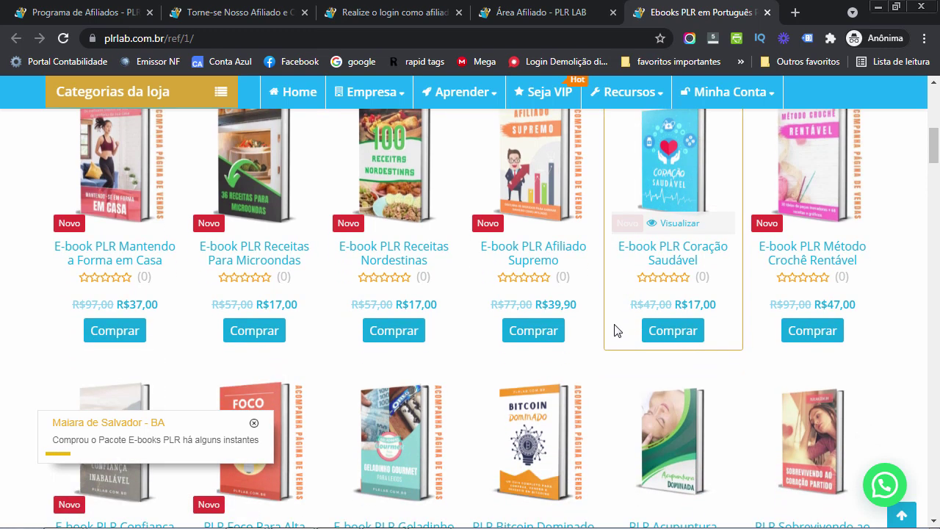
scroll(615, 330, "down", 1)
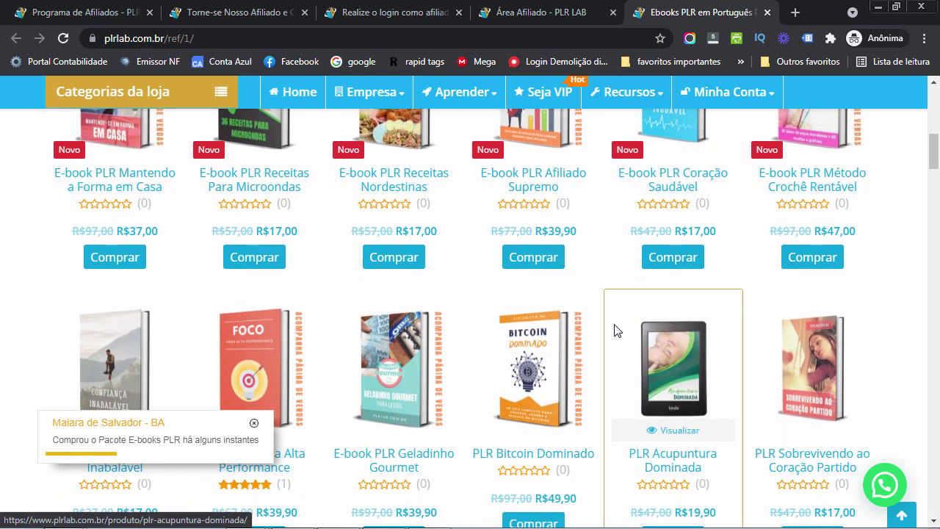
scroll(615, 330, "up", 1)
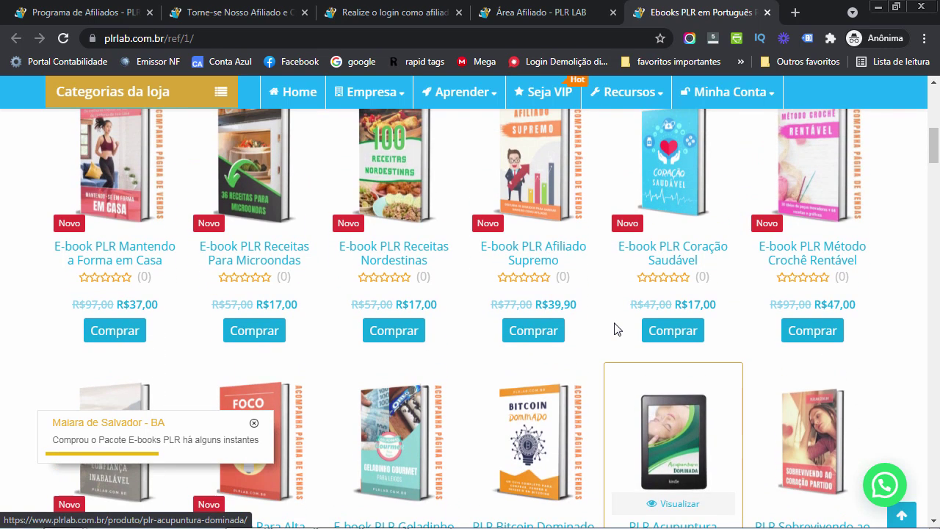
scroll(593, 315, "up", 1)
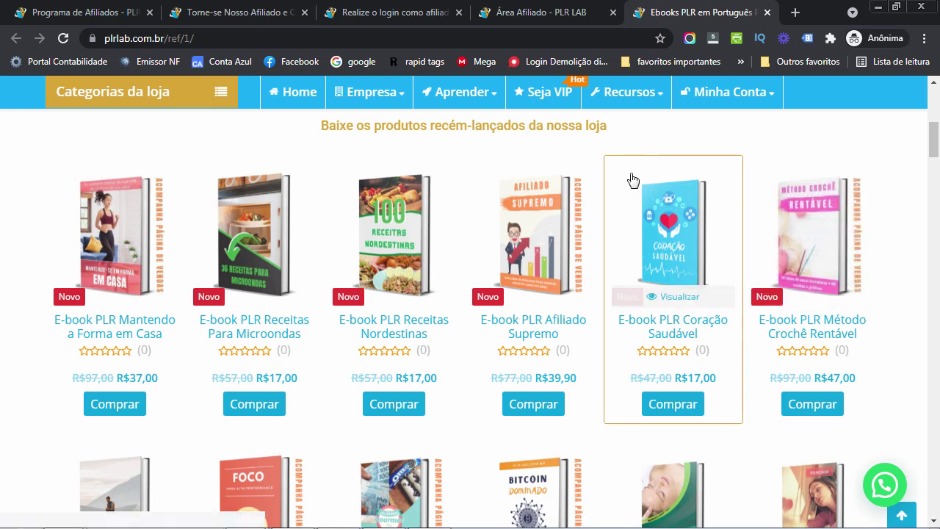
Open the E-book PLR Afiliado Supremo product page and copy its web address
left_click(536, 239)
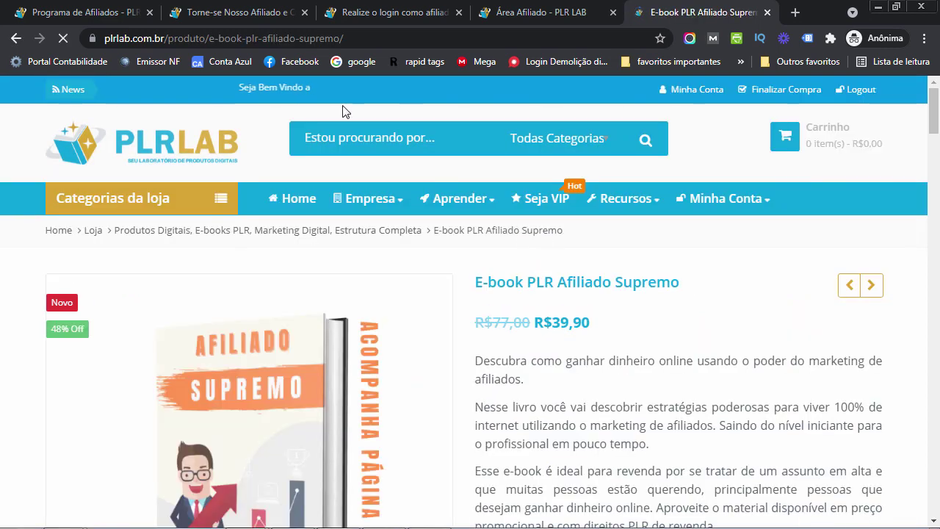
left_click(369, 39)
key("ctrl+c")
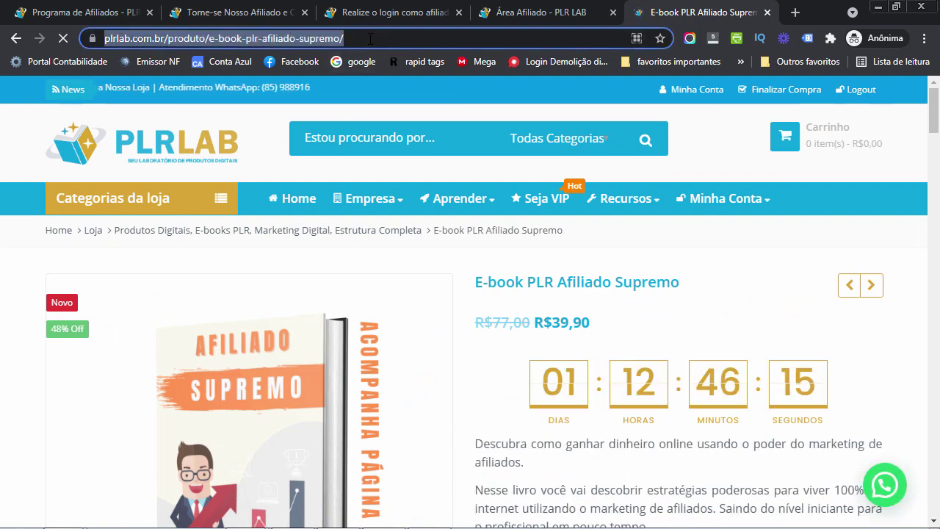
Generate a referral URL in the affiliate area's Gerador de URL de afiliado from the copied E-book PLR Afiliado Supremo address
left_click(527, 13)
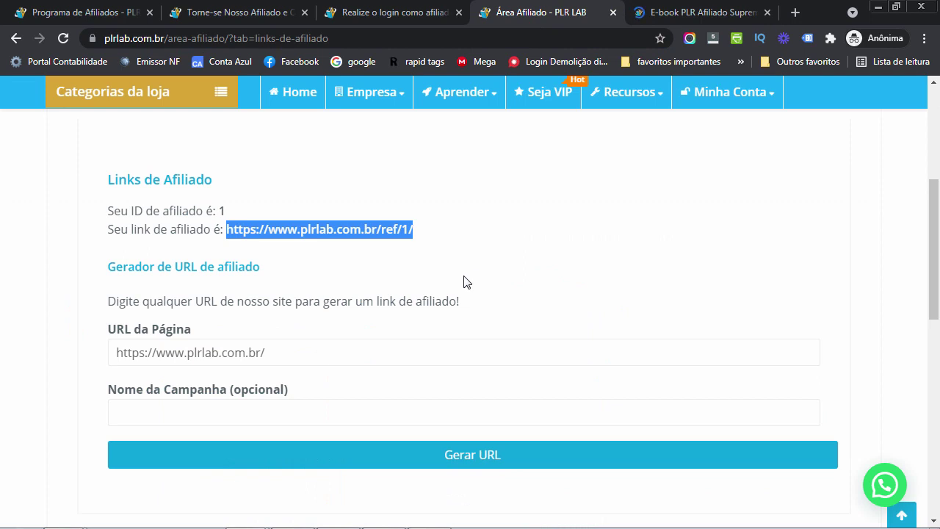
left_click_drag(110, 271, 259, 268)
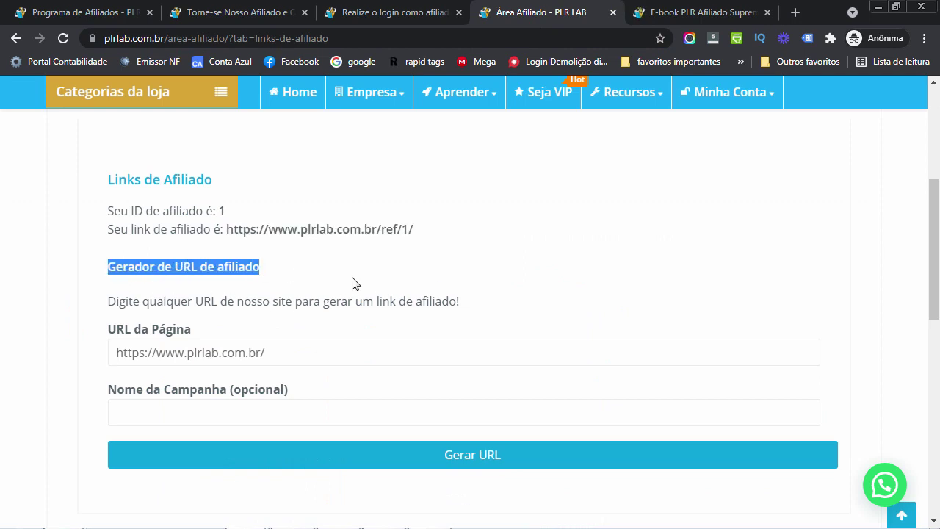
left_click(281, 350)
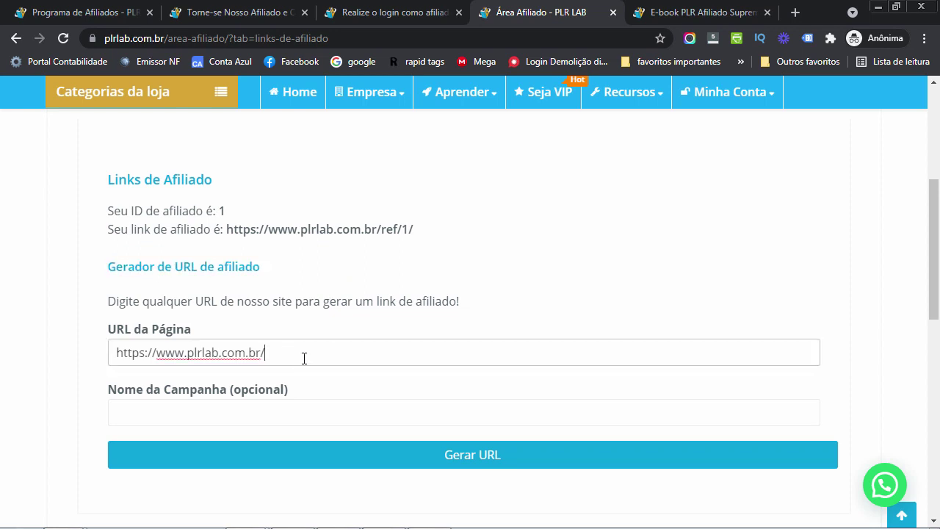
triple_click(304, 358)
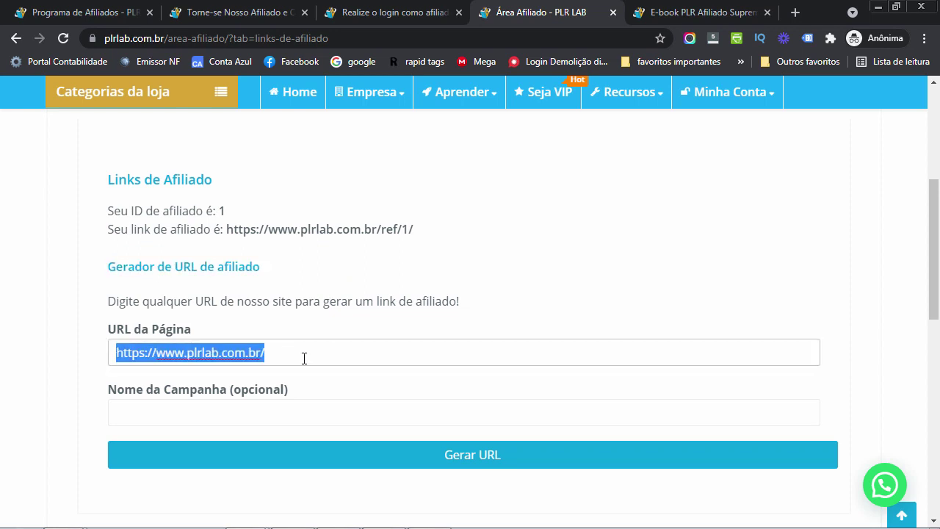
key("ctrl+v")
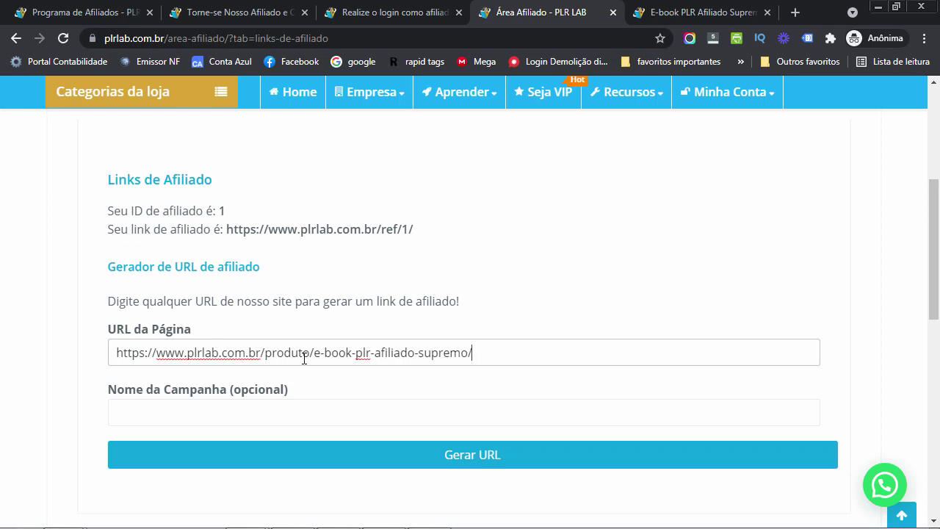
left_click(487, 453)
scroll(467, 425, "down", 1)
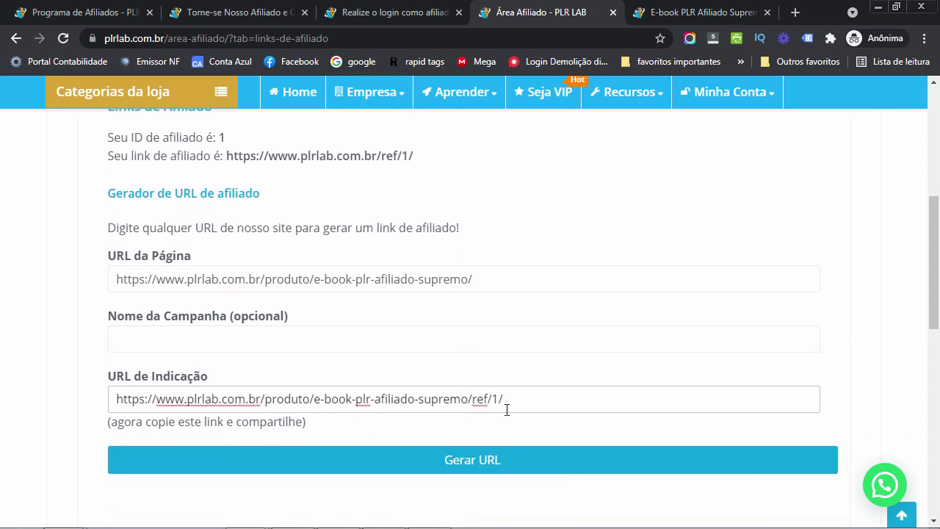
Examine the generated URL de Indicação, including its ref ending and affiliate ID
double_click(483, 401)
left_click(499, 402)
left_click_drag(515, 397, 110, 396)
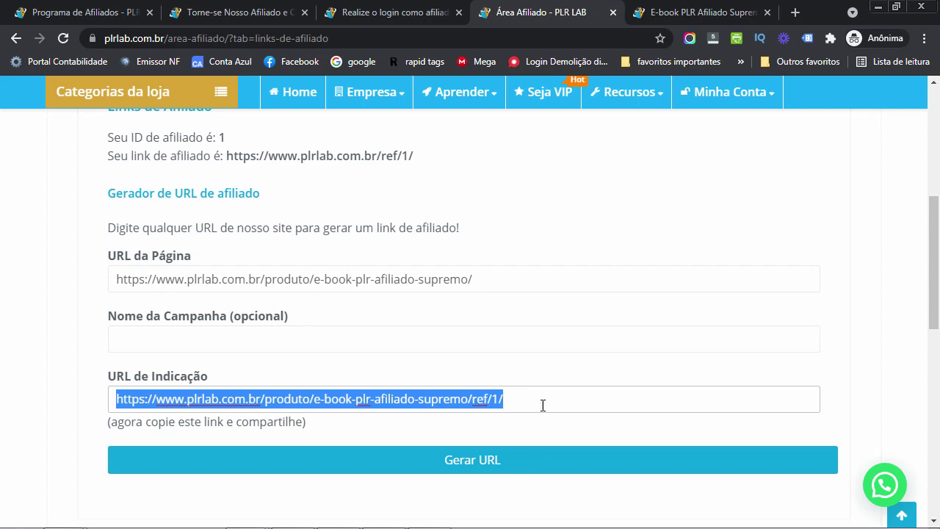
left_click(510, 395)
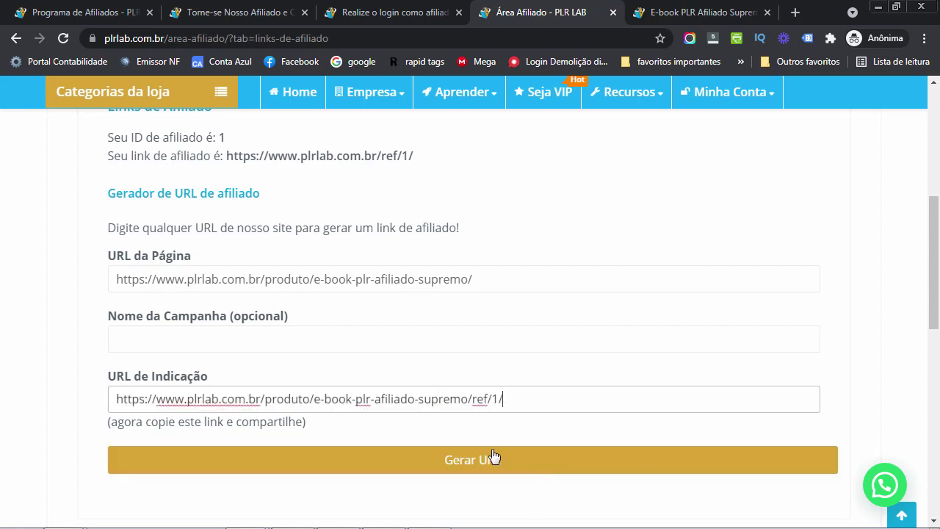
Return to the store's new releases and open the E-book PLR Receitas Nordestinas product page
left_click(667, 15)
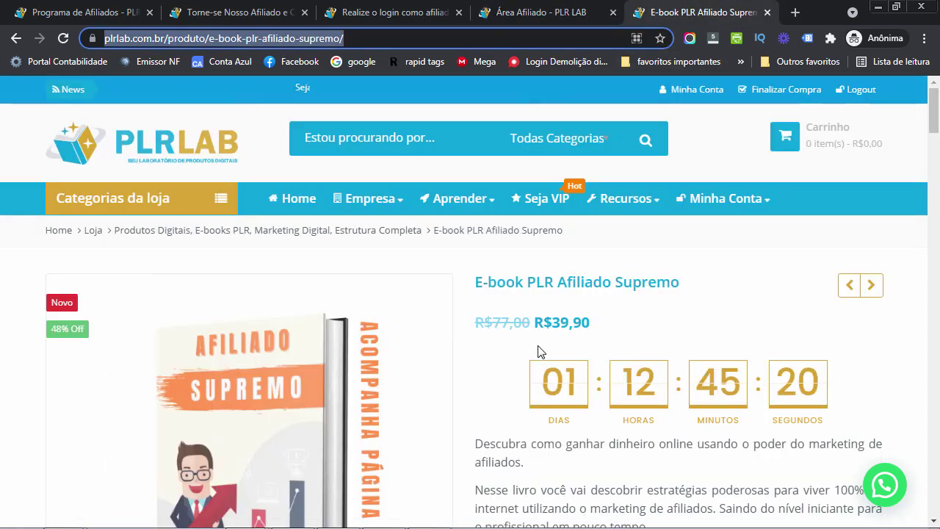
left_click(15, 39)
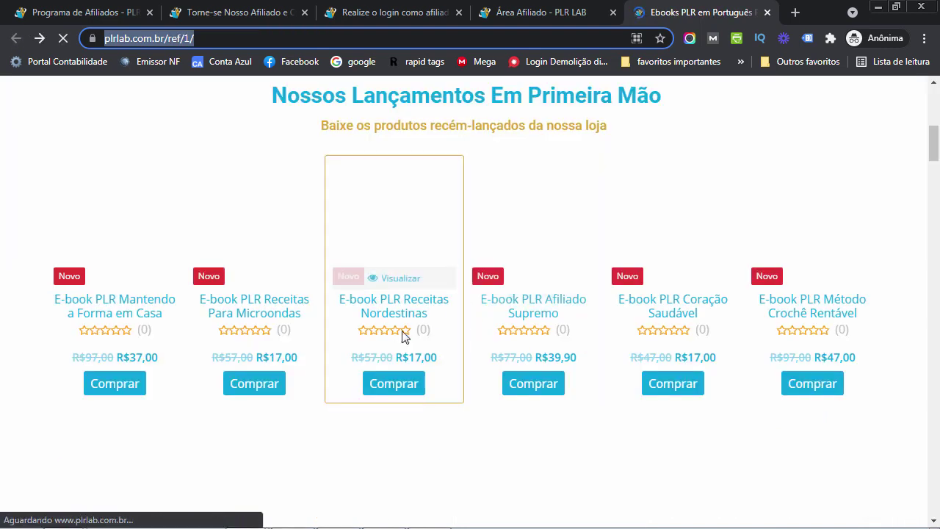
scroll(396, 325, "down", 1)
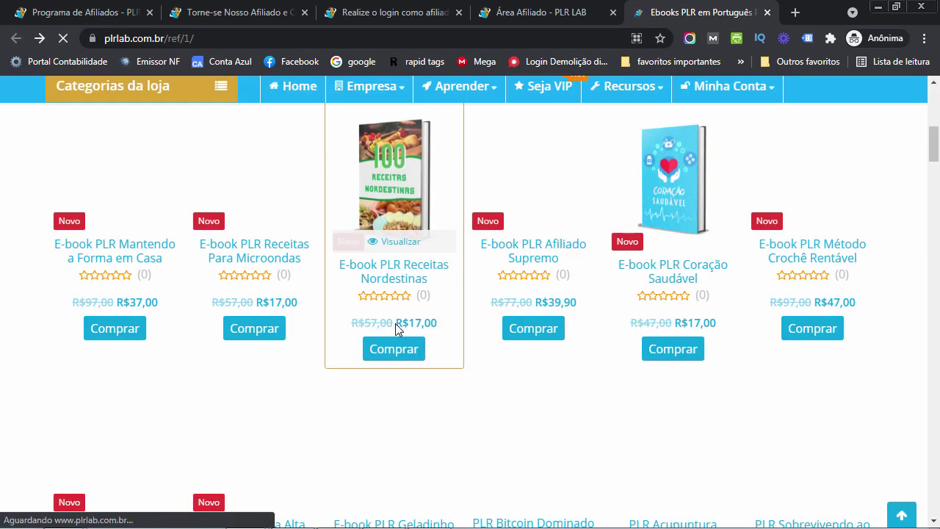
middle_click(397, 276)
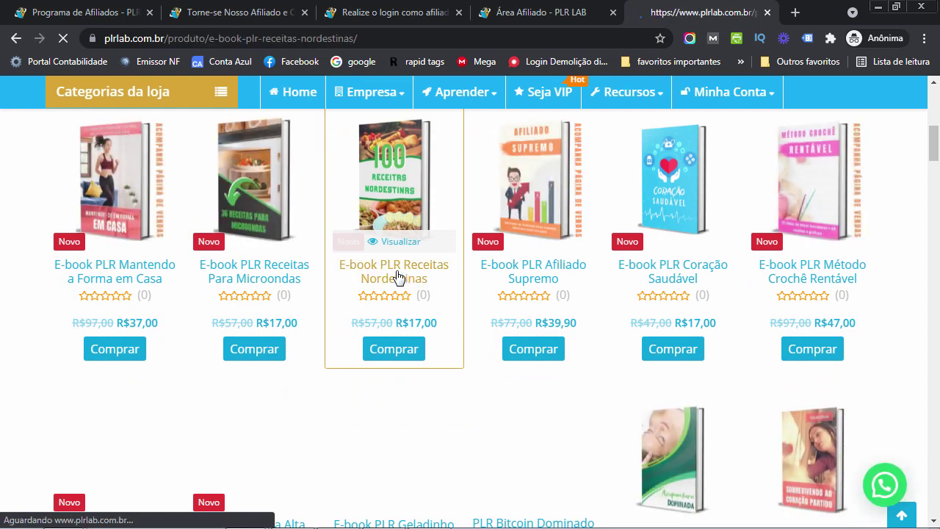
left_click(534, 15)
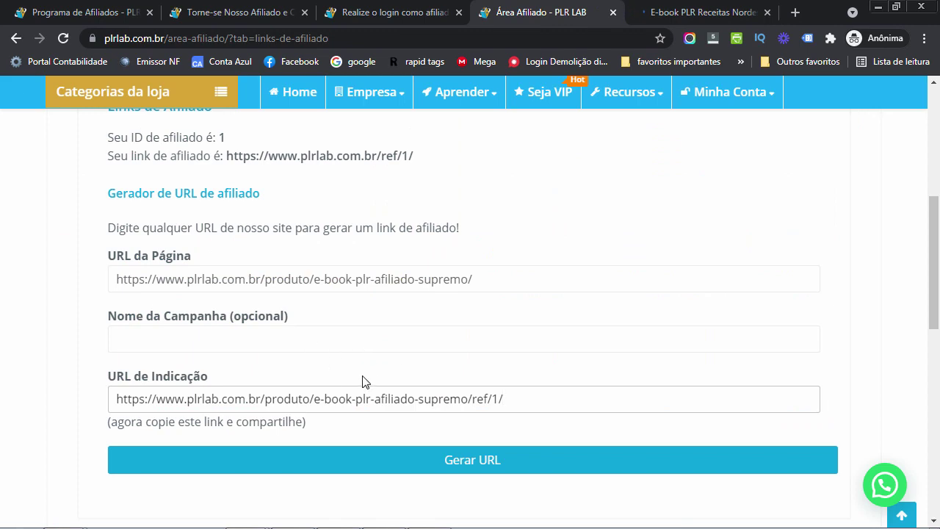
left_click(694, 12)
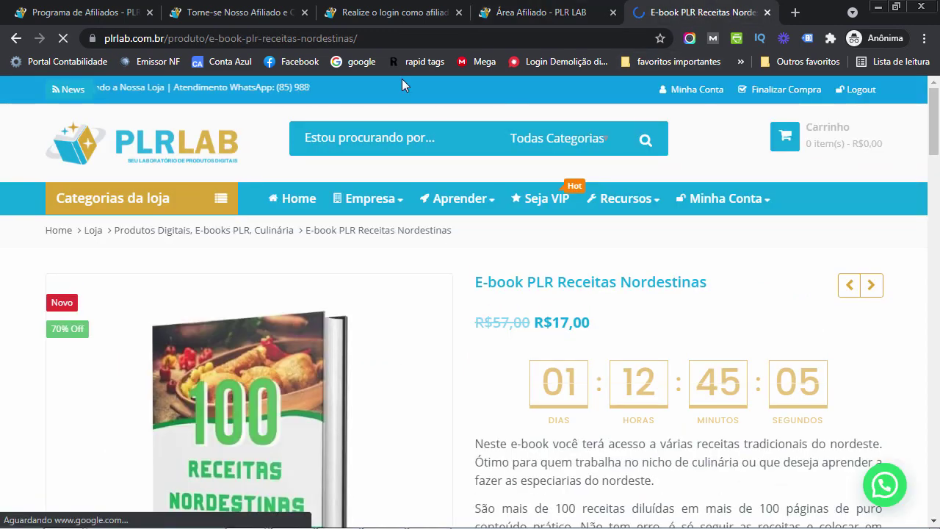
Append ref/ and the affiliate ID to the E-book PLR Receitas Nordestinas product address and load the resulting link
left_click(395, 38)
left_click(419, 38)
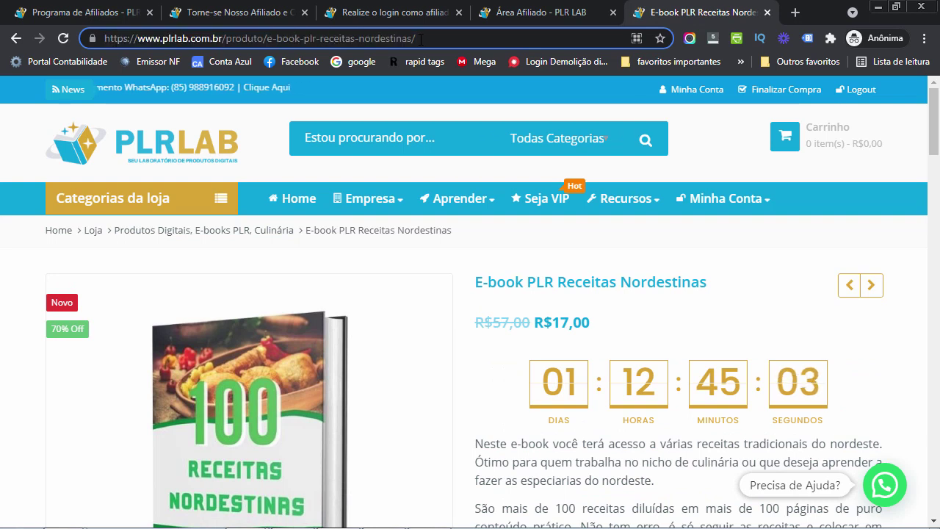
type("ref/")
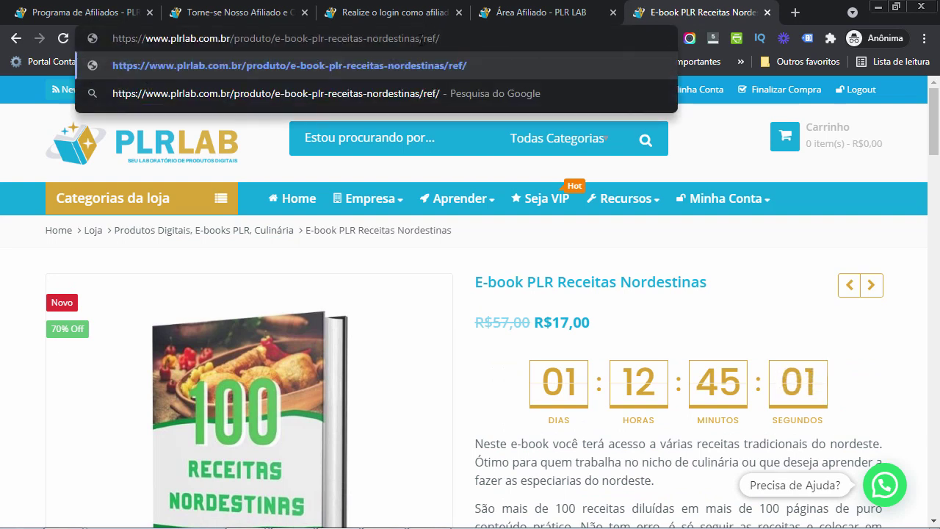
type("1")
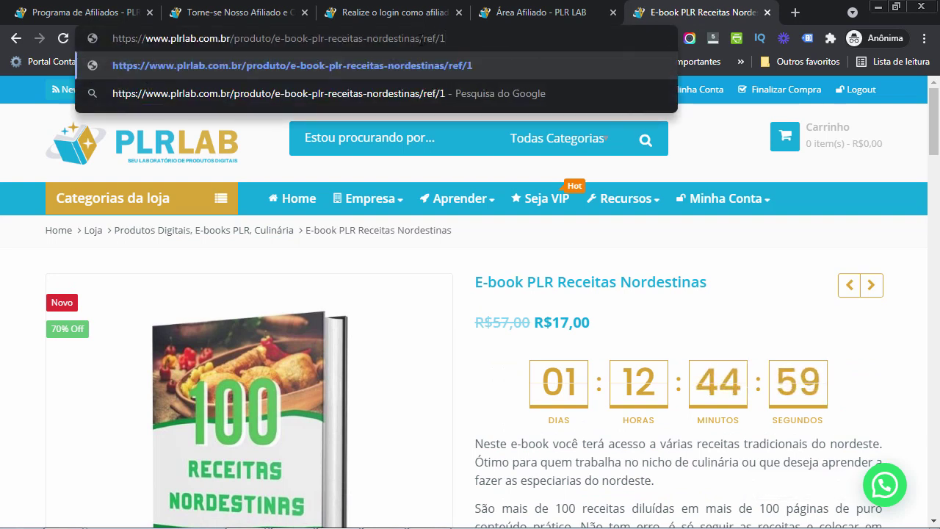
key("Return")
Compare the affiliate ID shown in the affiliate area with the ending of the E-book PLR Receitas Nordestinas link
left_click(536, 12)
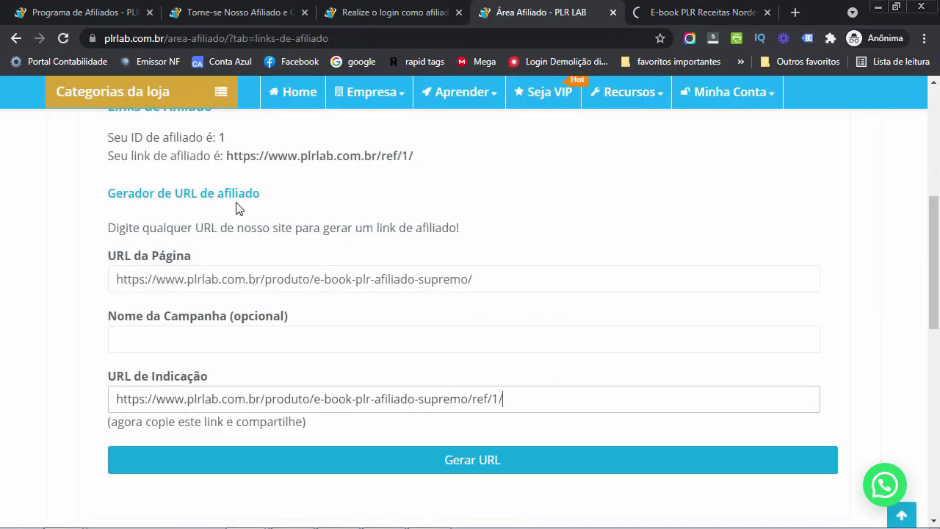
scroll(235, 208, "up", 1)
left_click(683, 13)
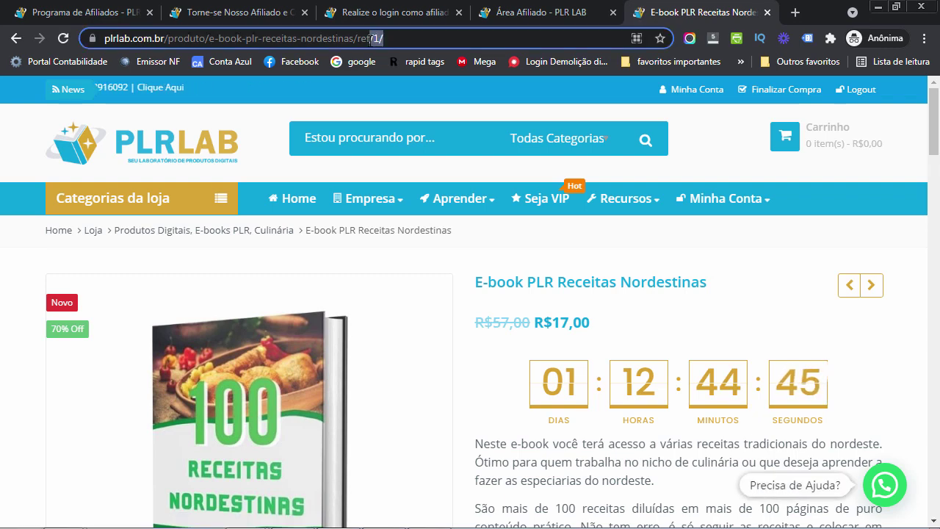
left_click_drag(390, 39, 371, 38)
Generate an affiliate URL for E-book PLR Afiliado Supremo with the campaign name "divulg facebook" in the affiliate area
left_click(539, 15)
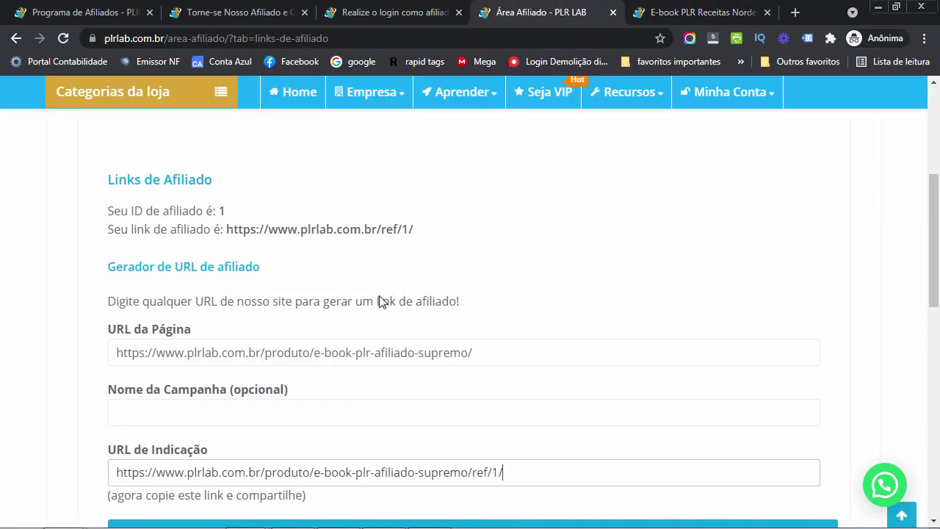
scroll(320, 269, "down", 2)
scroll(320, 269, "up", 2)
scroll(330, 273, "down", 2)
scroll(335, 266, "up", 1)
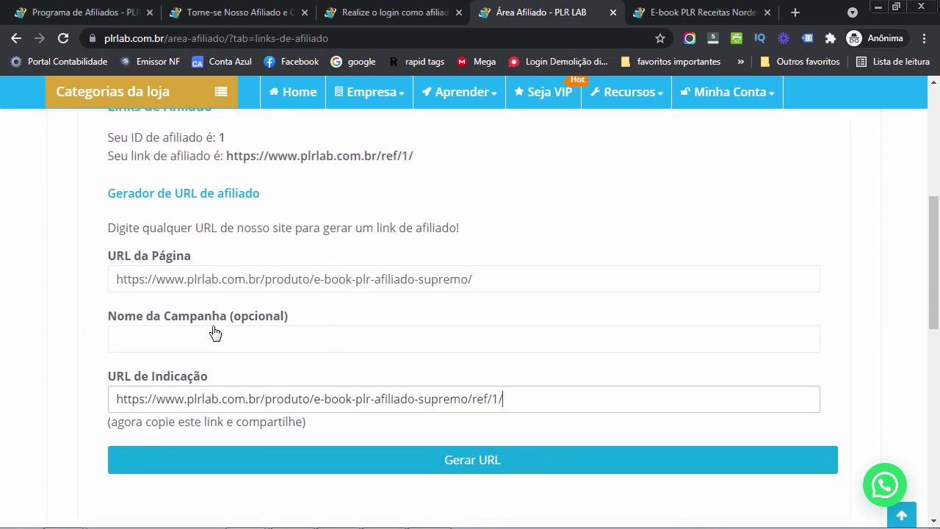
left_click(258, 343)
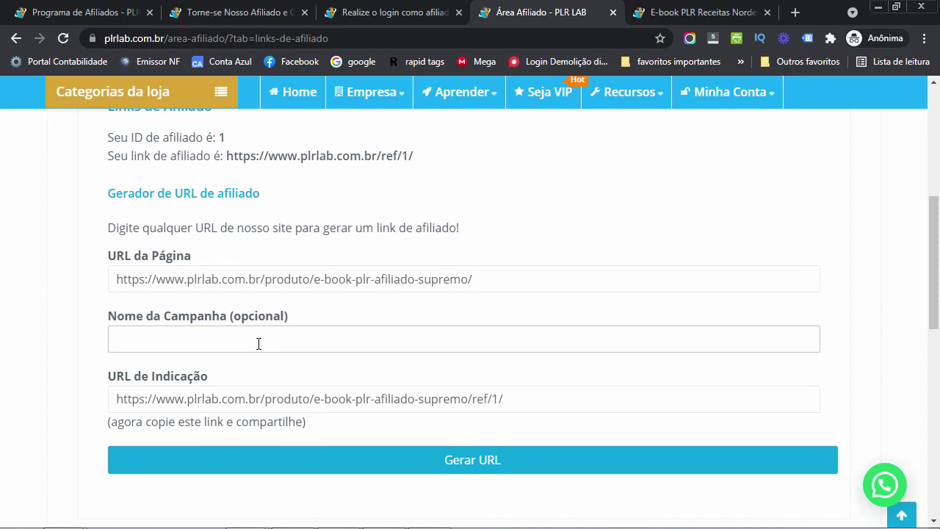
type("divulg facebook")
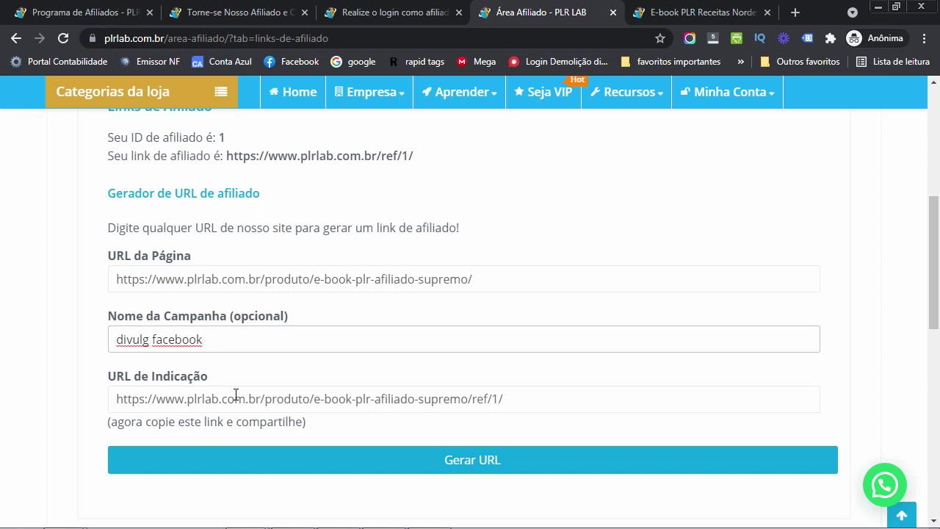
left_click(423, 460)
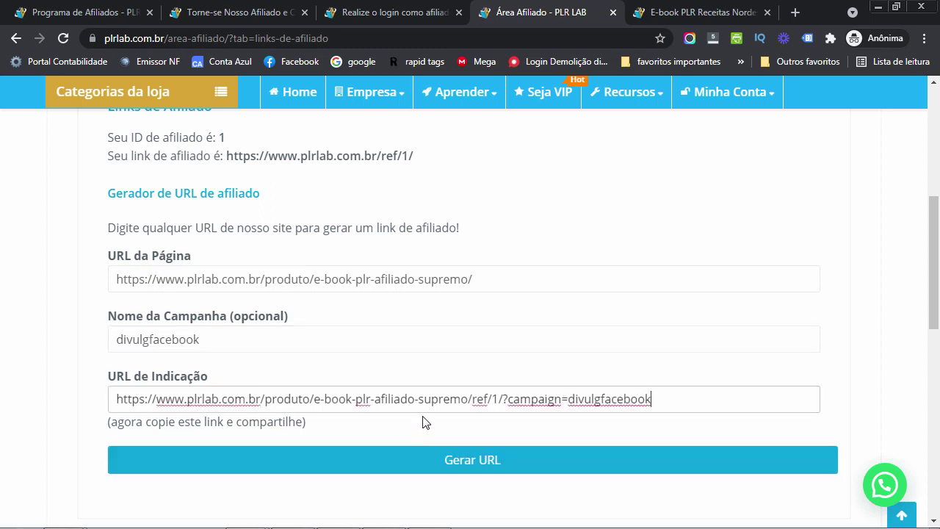
Select the whole generated campaign link in URL de Indicação and review the Links de Afiliado page around it
left_click_drag(504, 399, 116, 400)
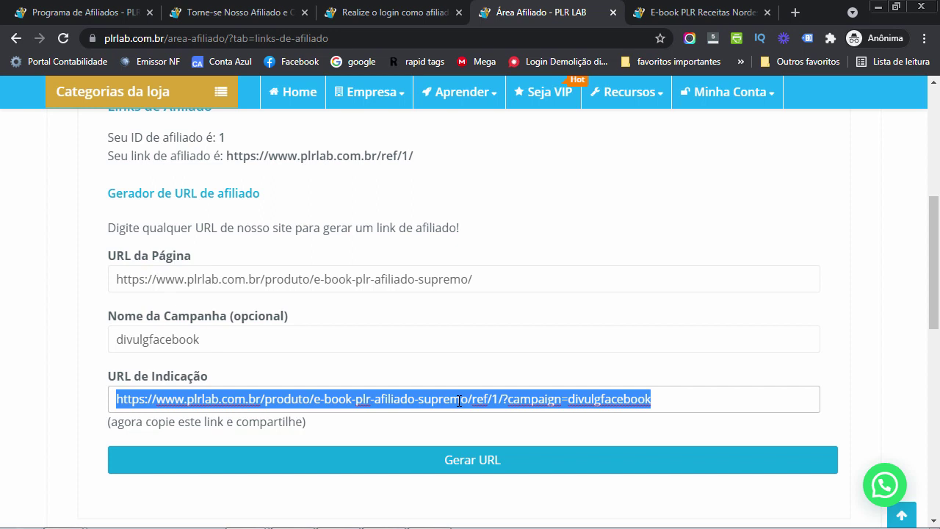
scroll(459, 401, "up", 4)
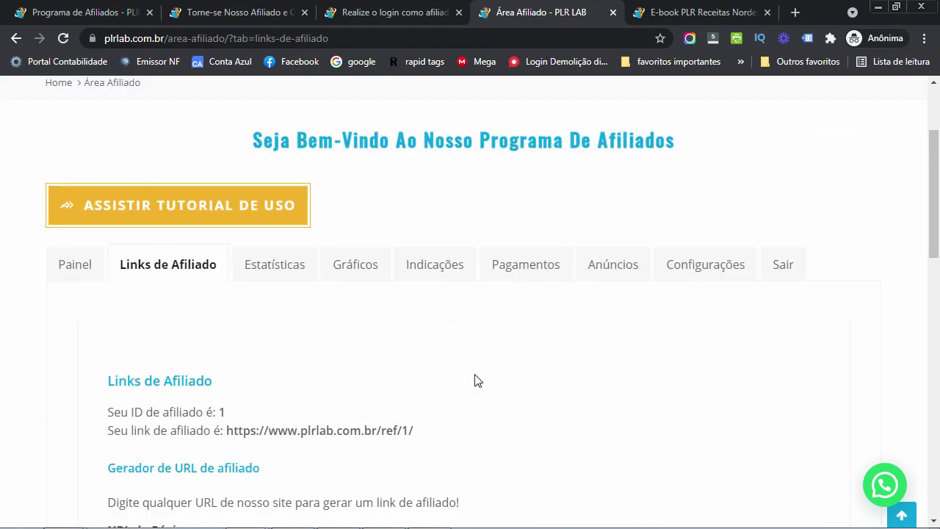
scroll(474, 380, "down", 4)
scroll(478, 374, "down", 2)
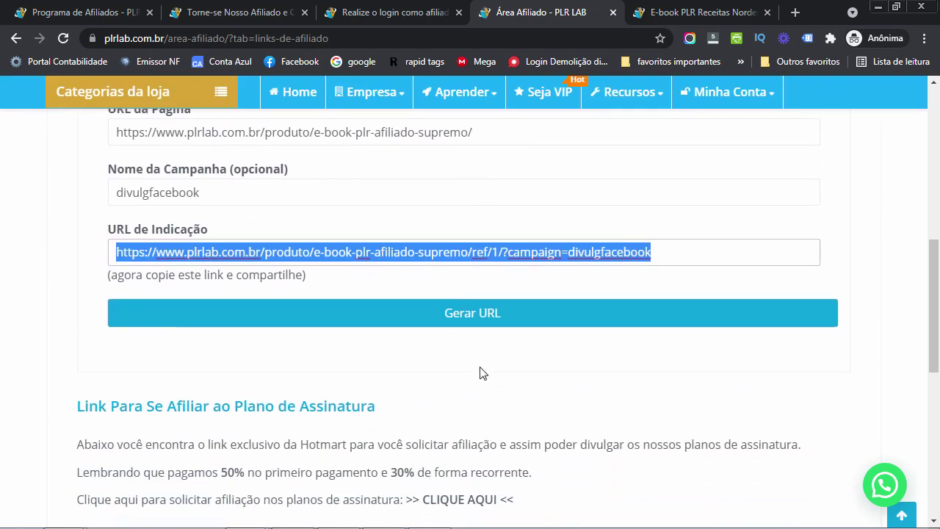
scroll(480, 373, "up", 2)
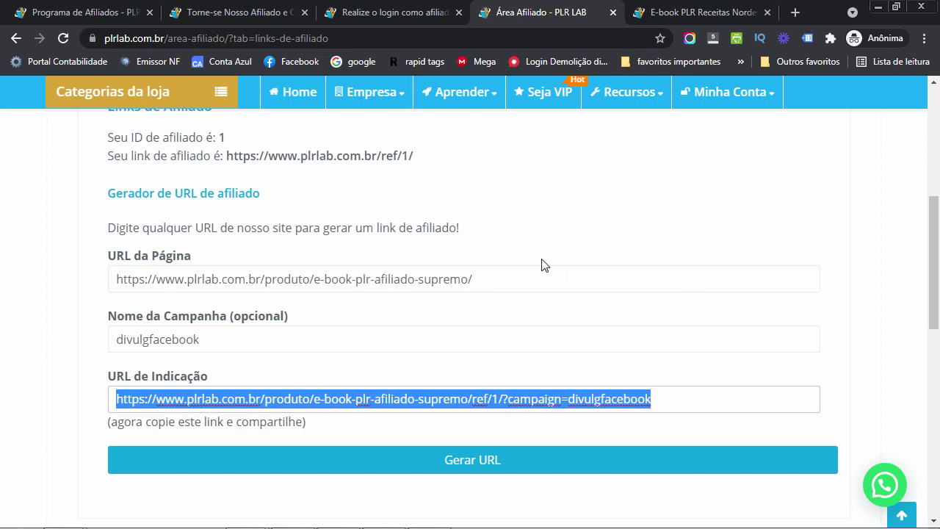
Review the Link Para Se Afiliar ao Plano de Assinatura section and the Mensal, Vitalício and Anual plans on the store's home page
scroll(543, 265, "down", 5)
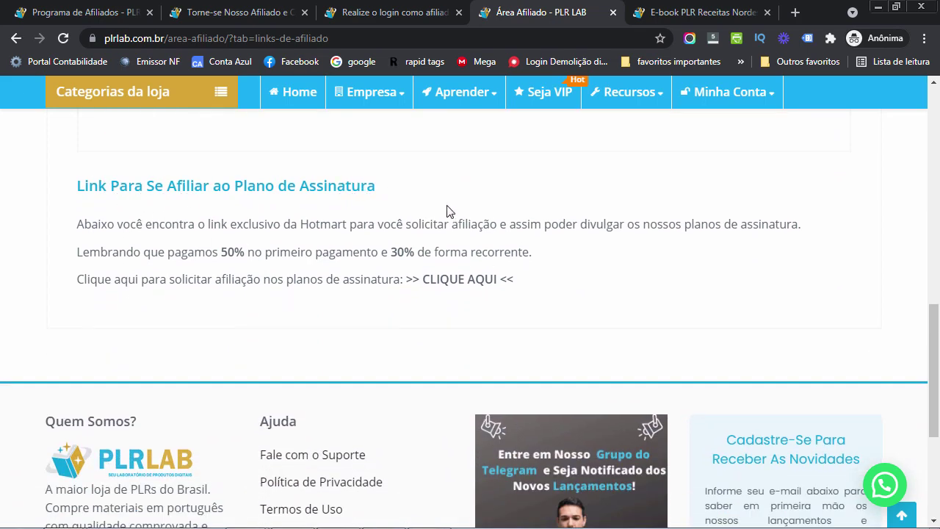
left_click(679, 15)
scroll(491, 294, "down", 1)
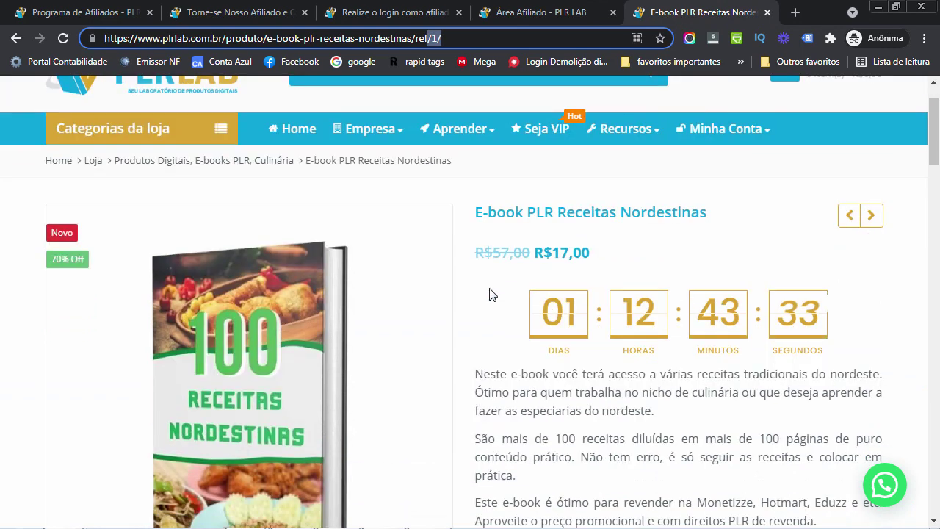
scroll(311, 225, "up", 1)
key("Return")
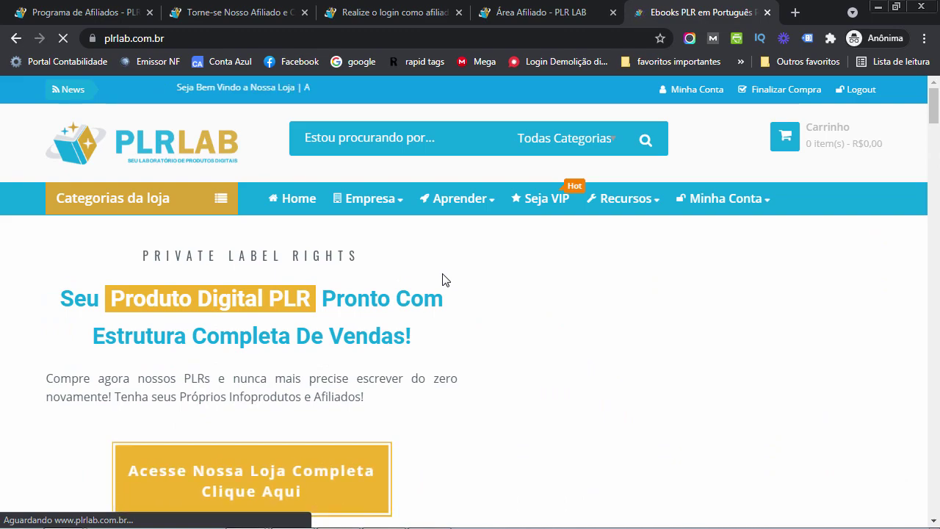
scroll(442, 280, "down", 8)
scroll(442, 280, "down", 10)
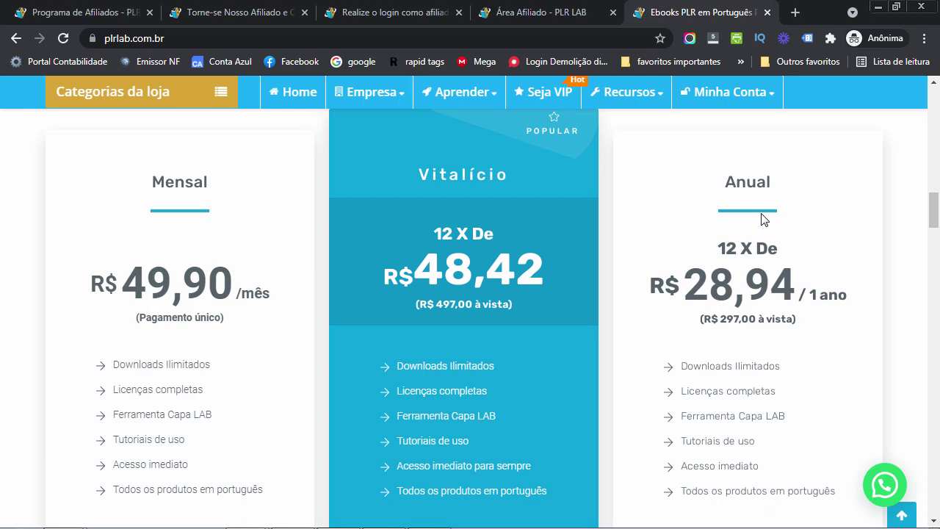
Return to the affiliate area, open its Estatísticas section and examine the Visitas / URLs table
left_click(559, 20)
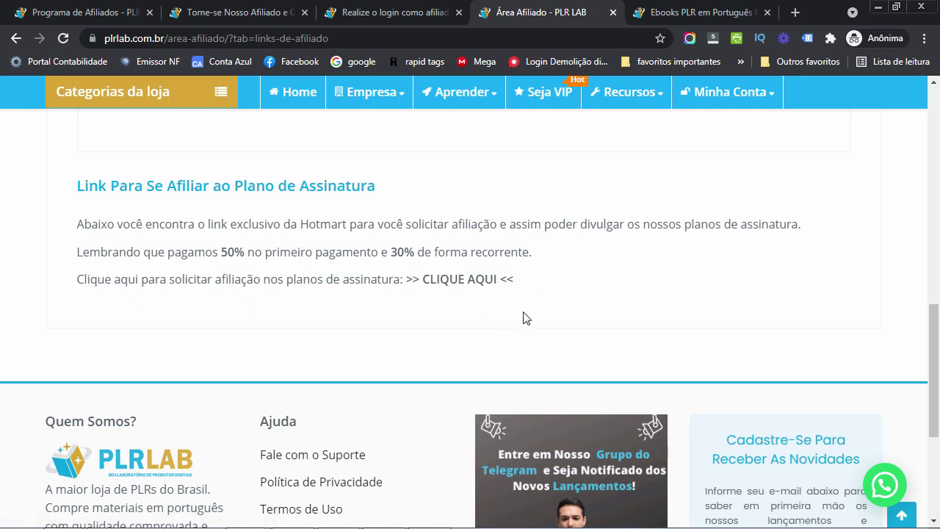
scroll(531, 315, "up", 10)
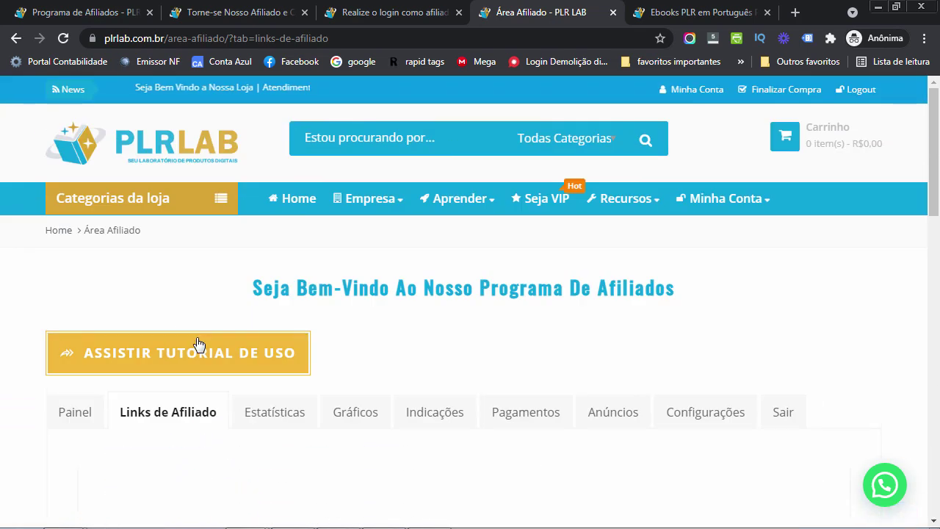
scroll(197, 346, "down", 1)
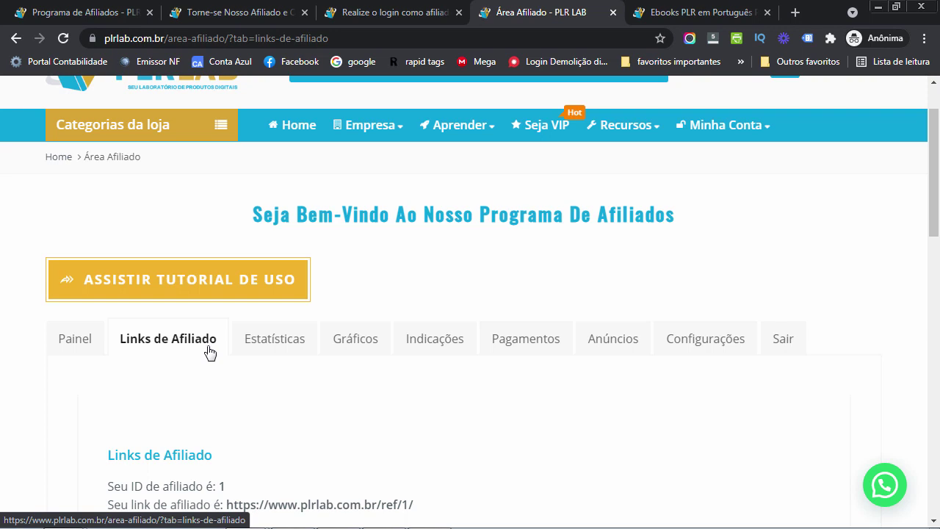
scroll(209, 353, "down", 1)
left_click(300, 291)
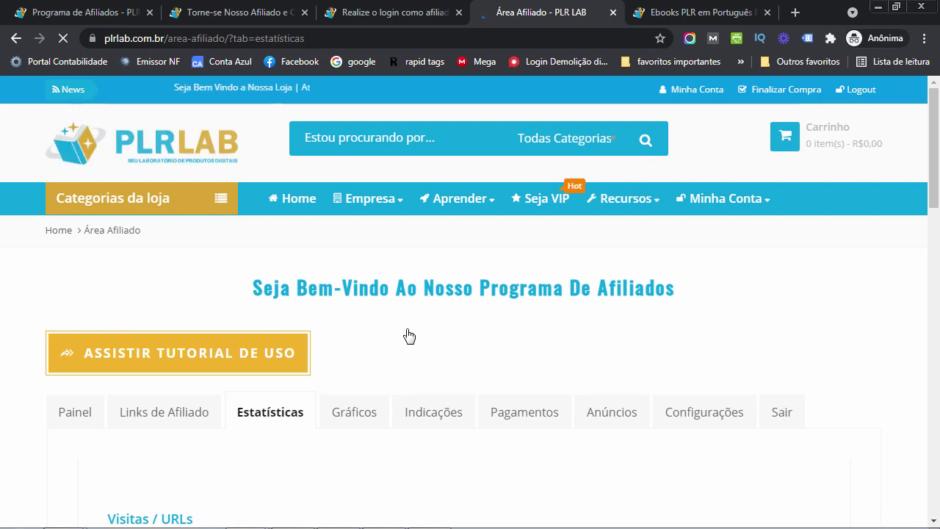
scroll(409, 336, "down", 4)
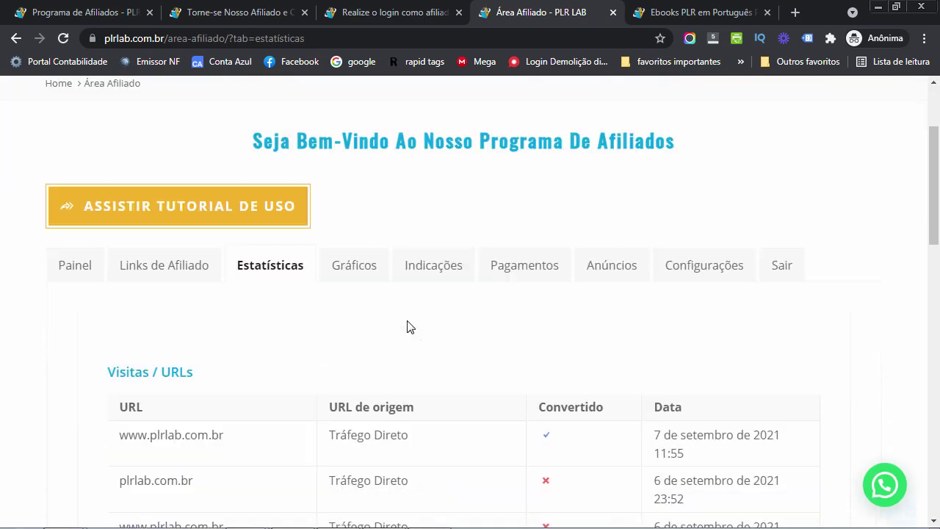
scroll(410, 327, "down", 1)
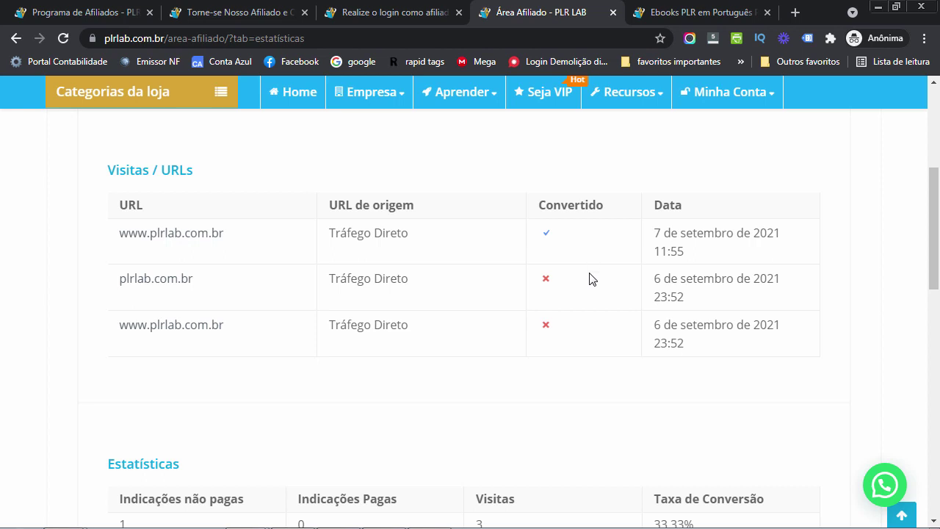
Examine the referral, visit and conversion rate figures under Estatísticas, and the amount under Rendimentos não pagos
scroll(592, 279, "down", 3)
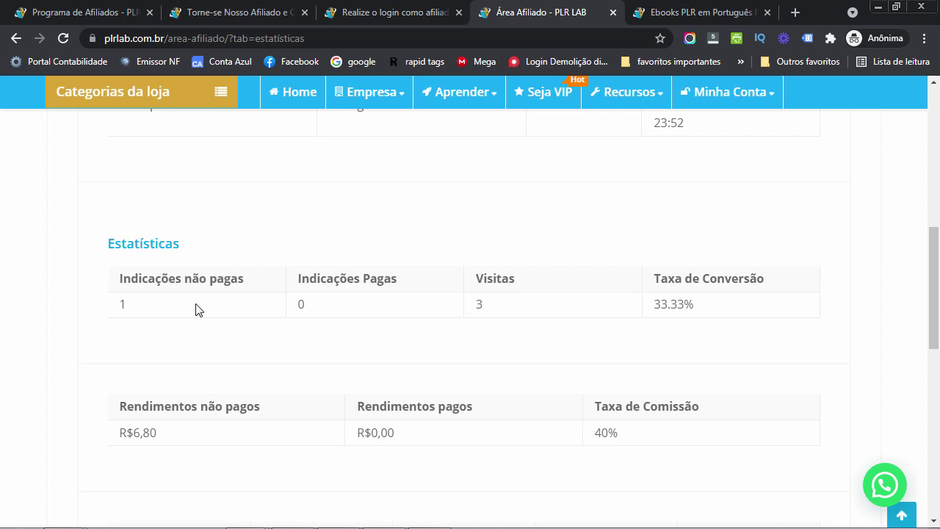
double_click(317, 309)
double_click(495, 308)
left_click_drag(701, 308, 651, 306)
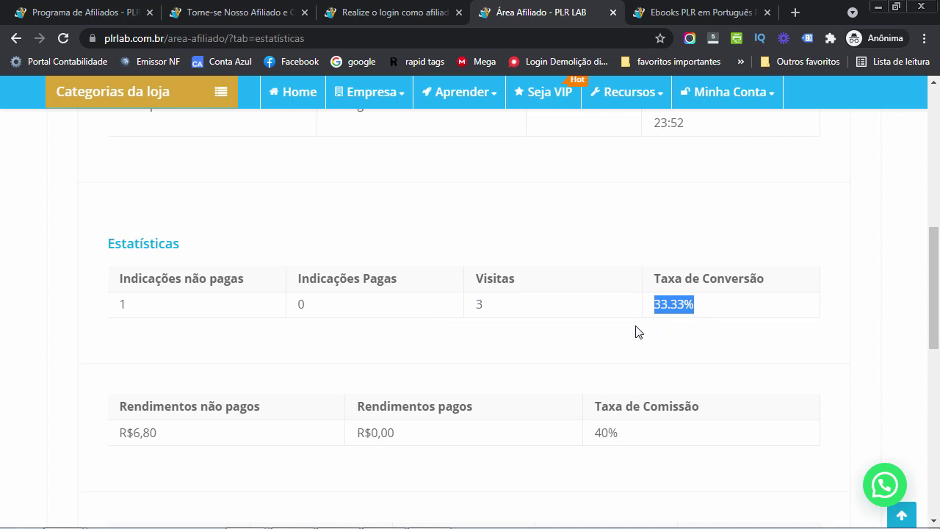
scroll(485, 272, "down", 2)
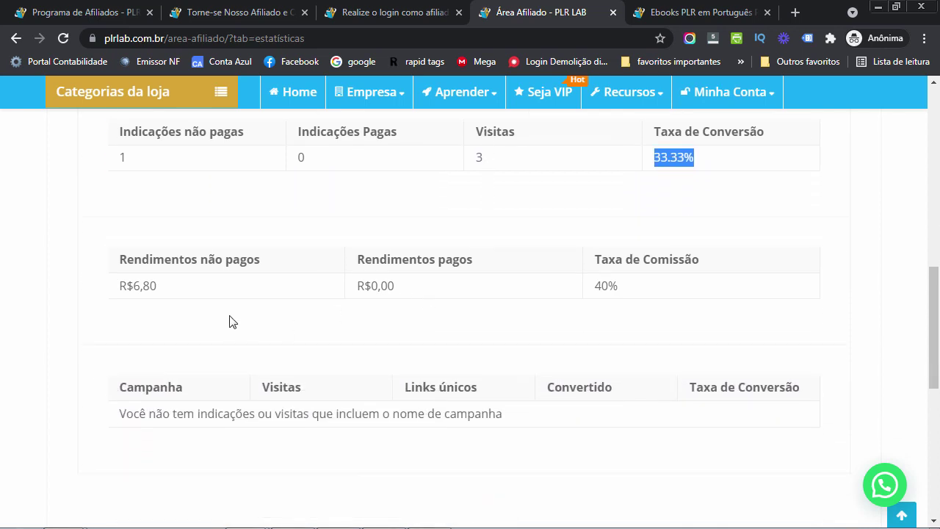
left_click_drag(176, 289, 121, 286)
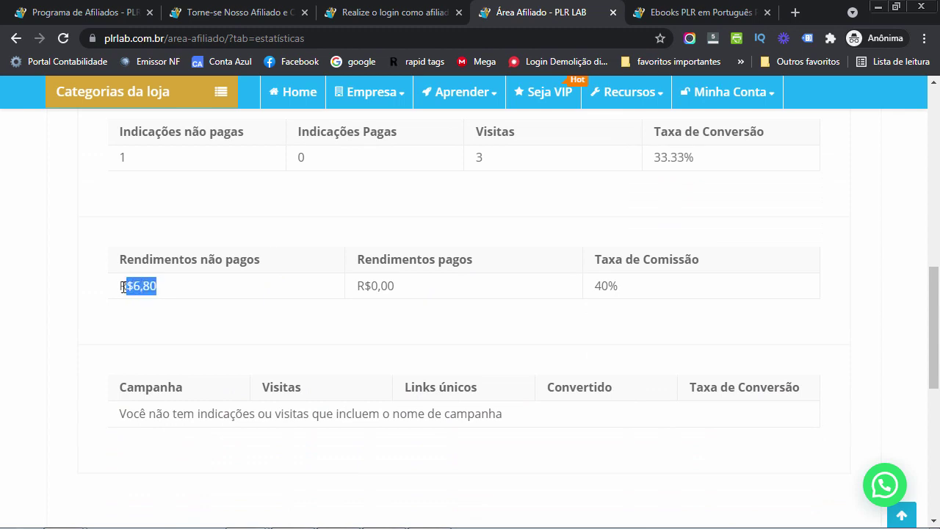
left_click(180, 294)
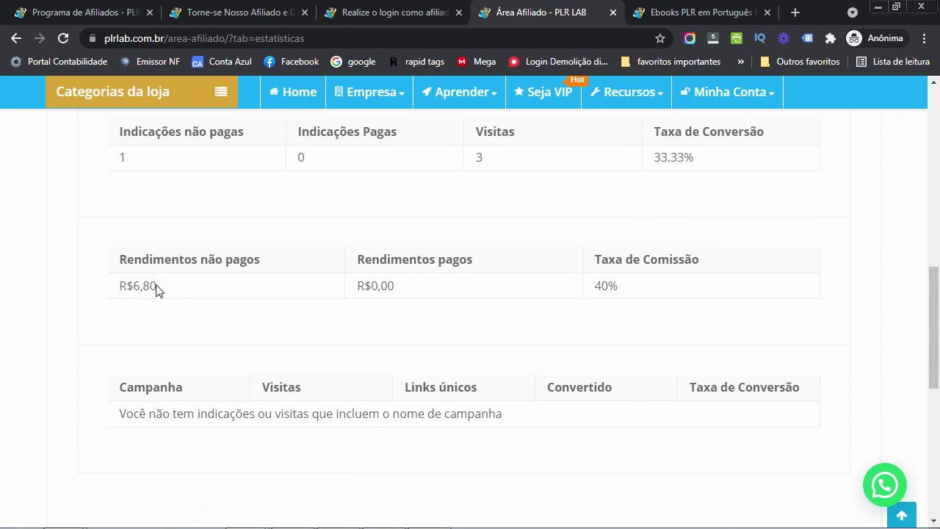
left_click_drag(157, 286, 126, 286)
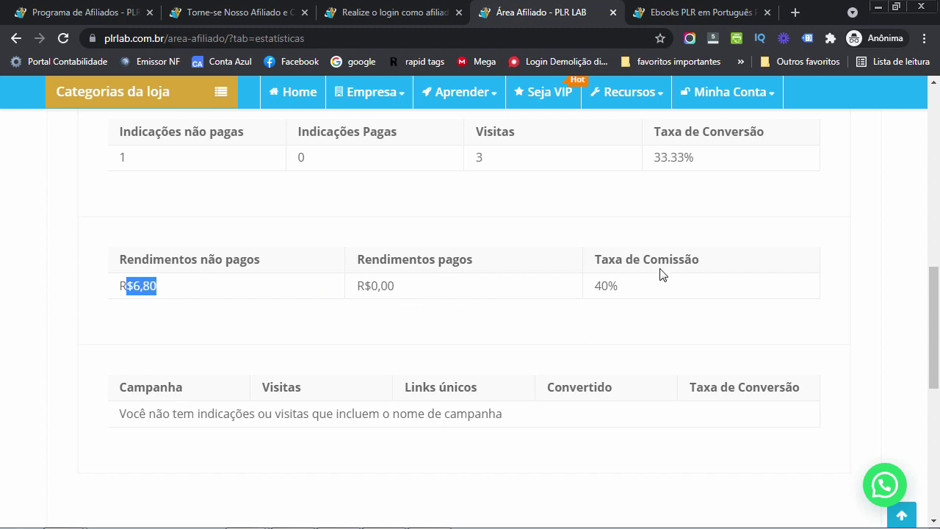
Check the campaign statistics table and look back over the Visitas / URLs and Estatísticas tables
scroll(371, 357, "down", 1)
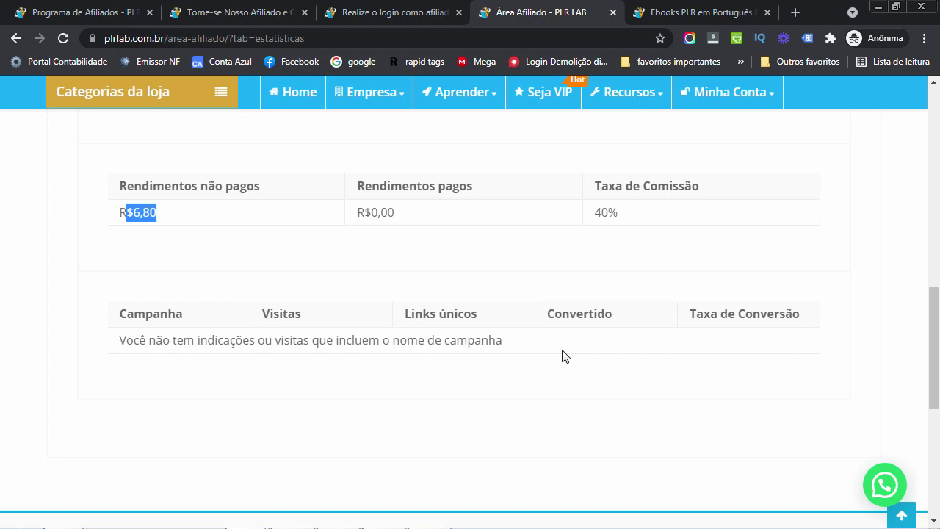
scroll(328, 411, "up", 3)
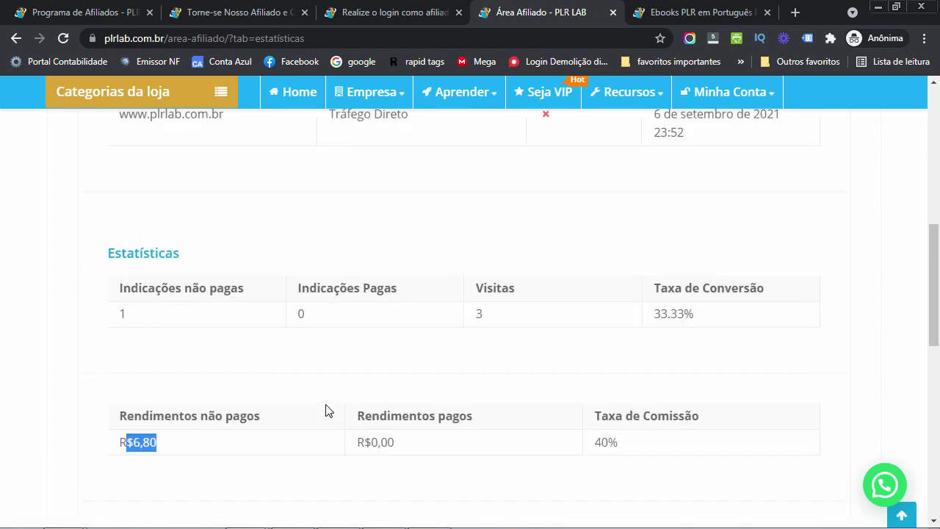
scroll(328, 410, "up", 5)
scroll(328, 412, "down", 3)
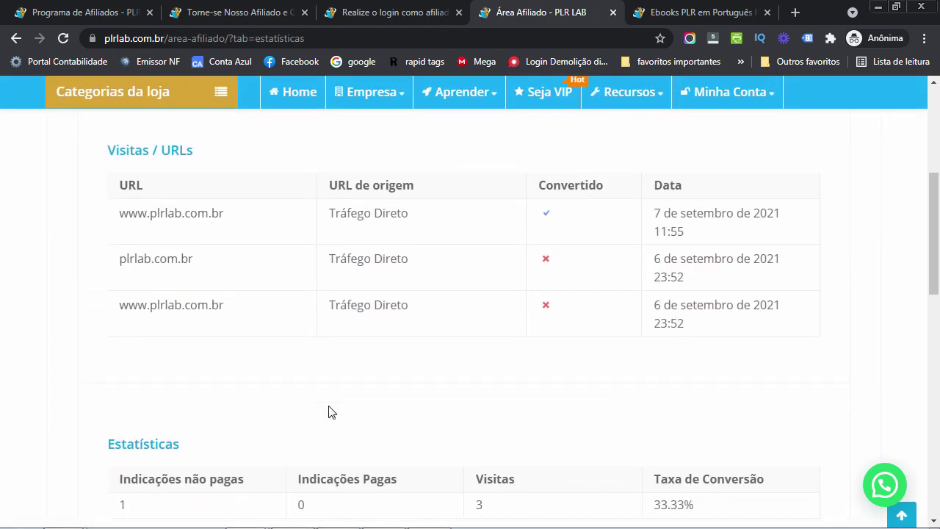
scroll(365, 373, "up", 1)
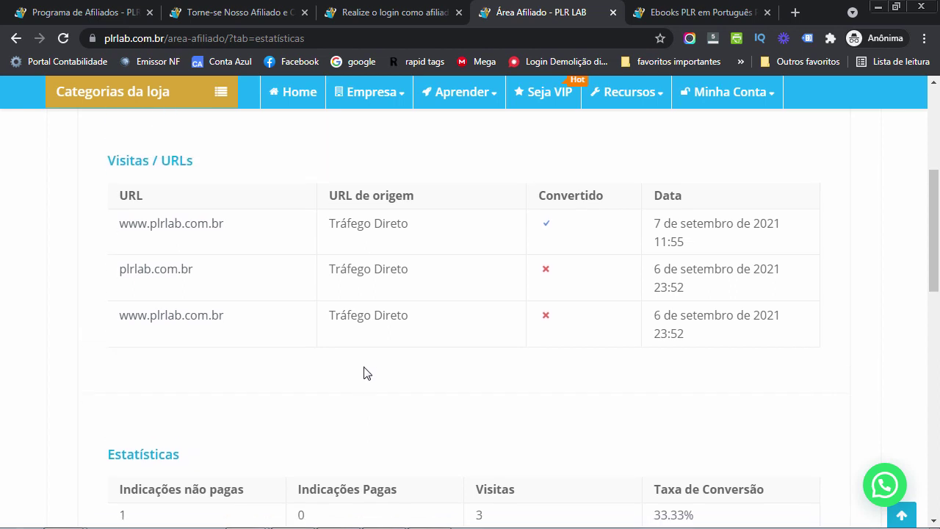
scroll(365, 373, "down", 3)
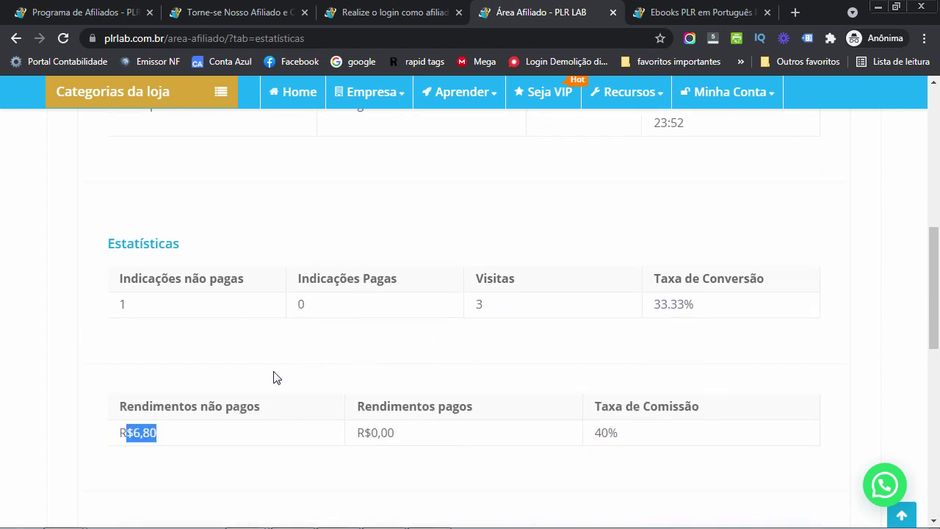
Open the affiliate area's Gráficos section and look over the Gráficos de Indicações chart and its period filter options
scroll(272, 378, "down", 2)
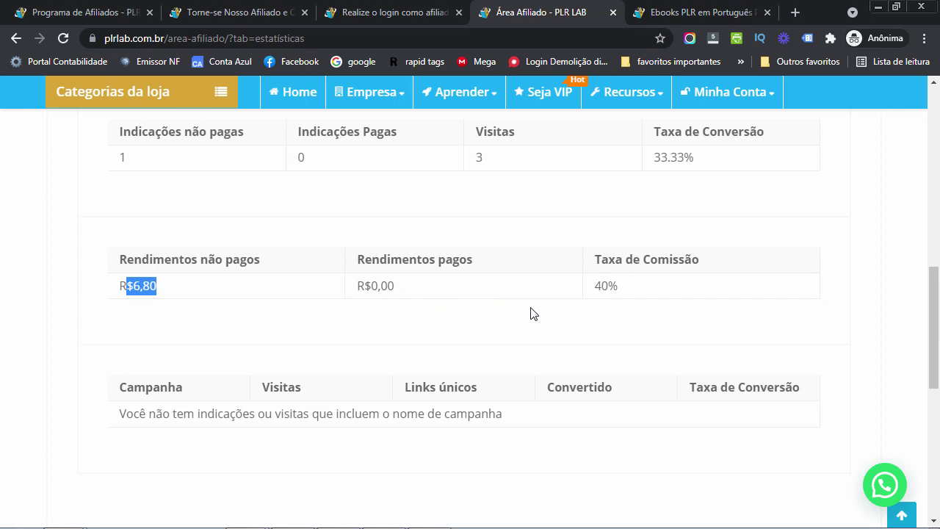
scroll(533, 313, "up", 10)
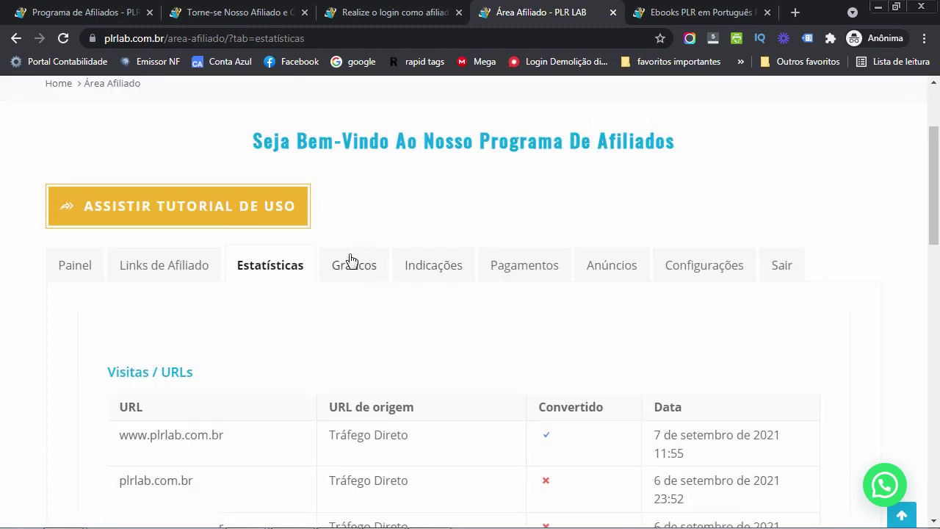
left_click(351, 261)
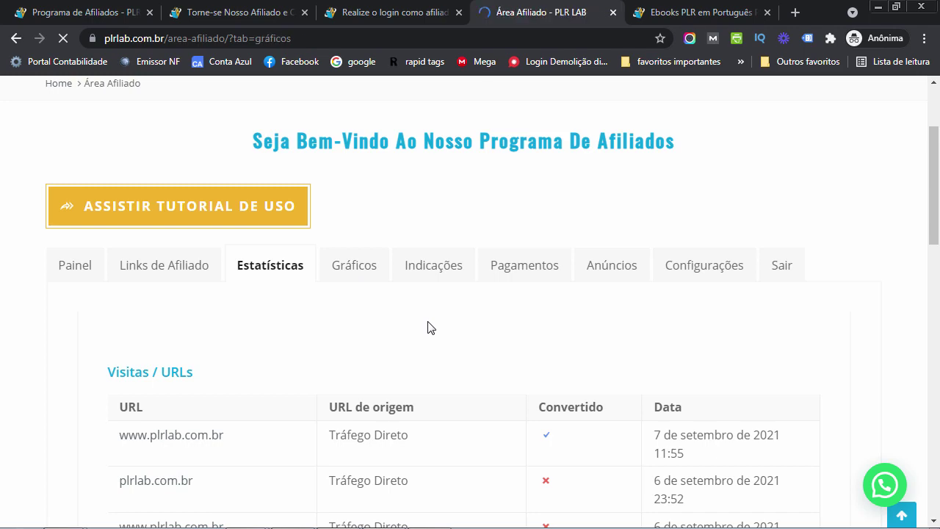
scroll(430, 328, "down", 4)
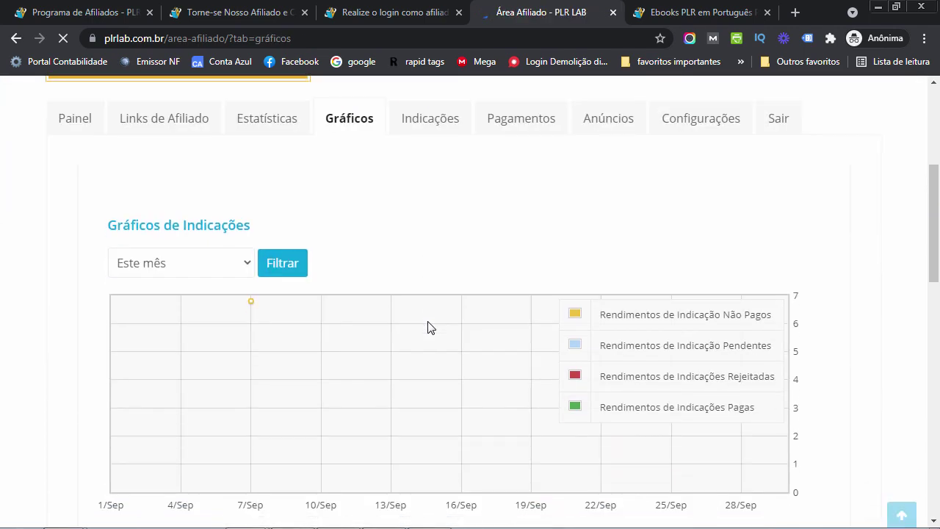
scroll(430, 328, "down", 2)
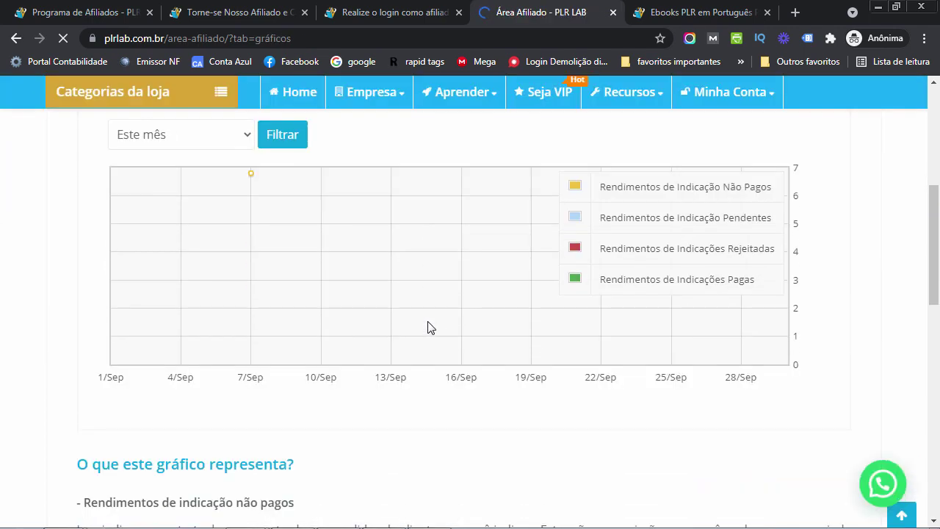
scroll(213, 240, "up", 1)
left_click(188, 215)
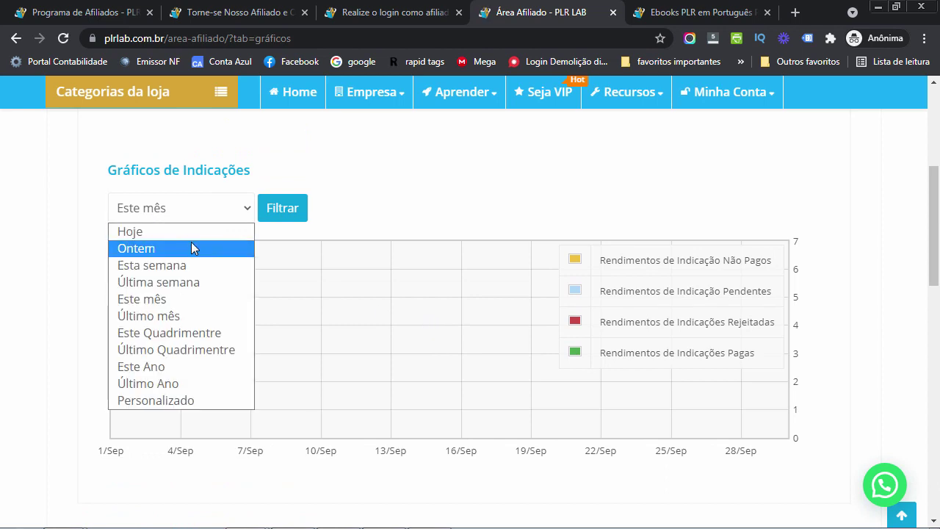
left_click(294, 215)
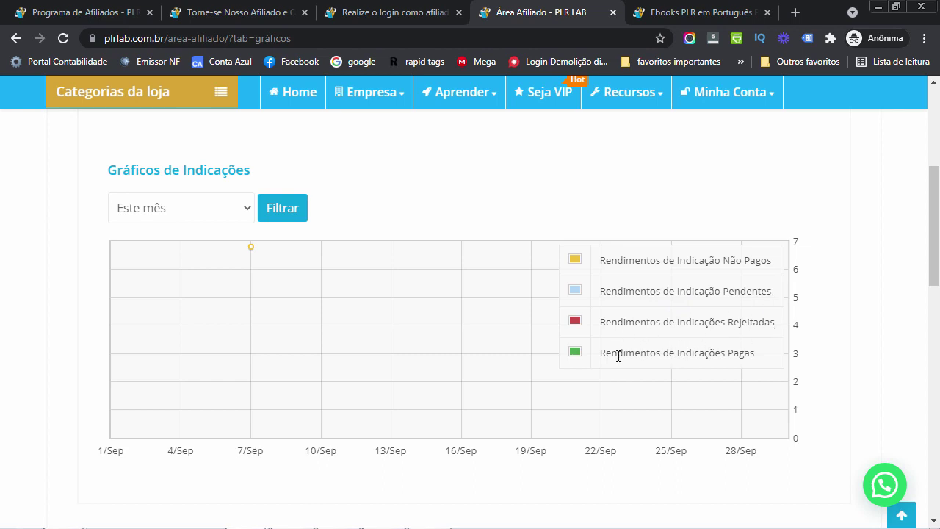
Read the O que este gráfico representa? explanations of unpaid, pending, rejected and paid referral earnings
scroll(363, 353, "down", 5)
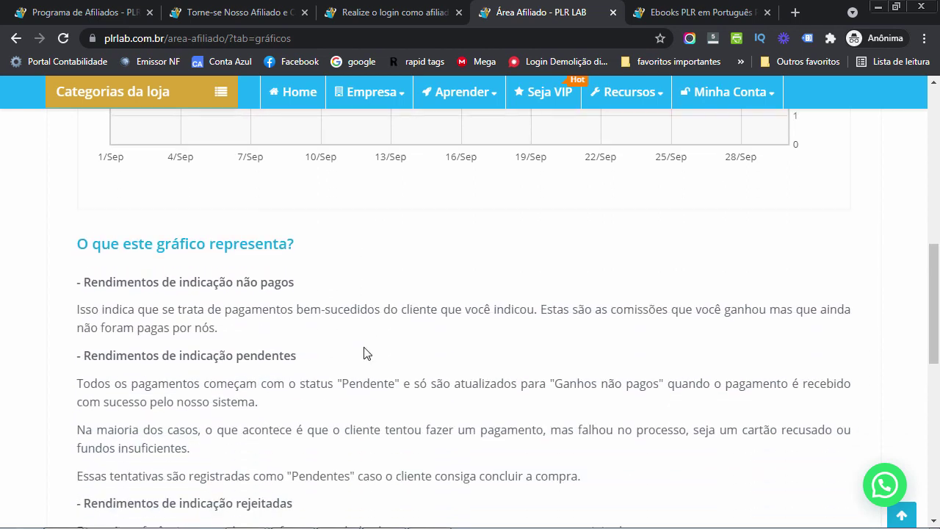
scroll(363, 352, "down", 1)
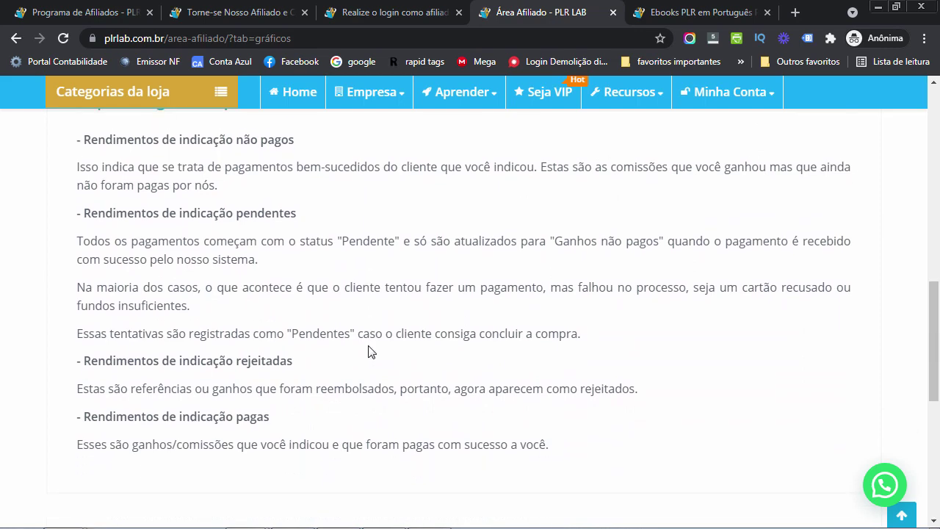
scroll(370, 350, "up", 1)
scroll(370, 352, "down", 1)
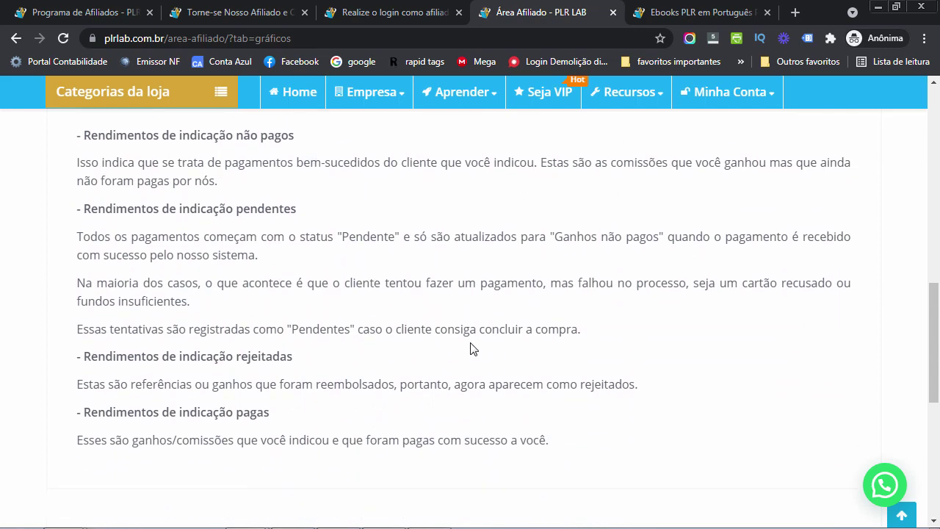
scroll(446, 350, "up", 2)
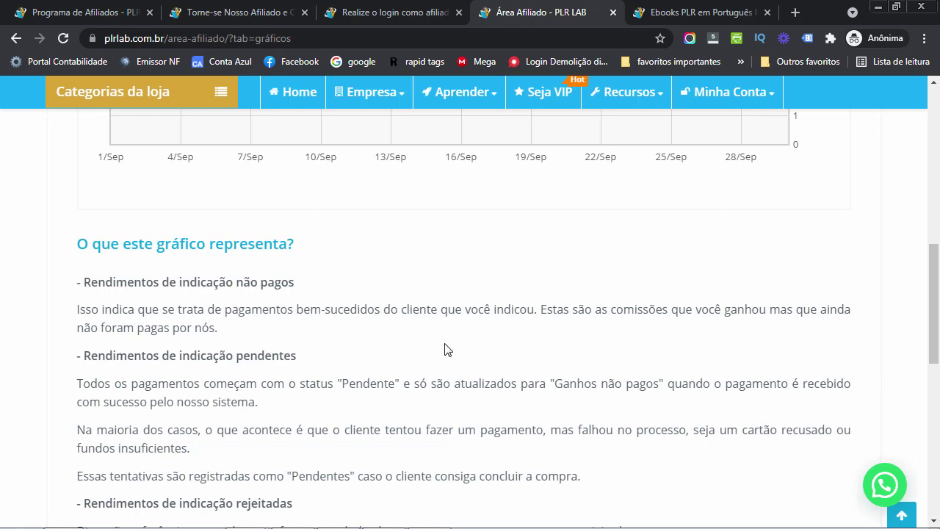
scroll(441, 323, "down", 3)
scroll(438, 311, "up", 6)
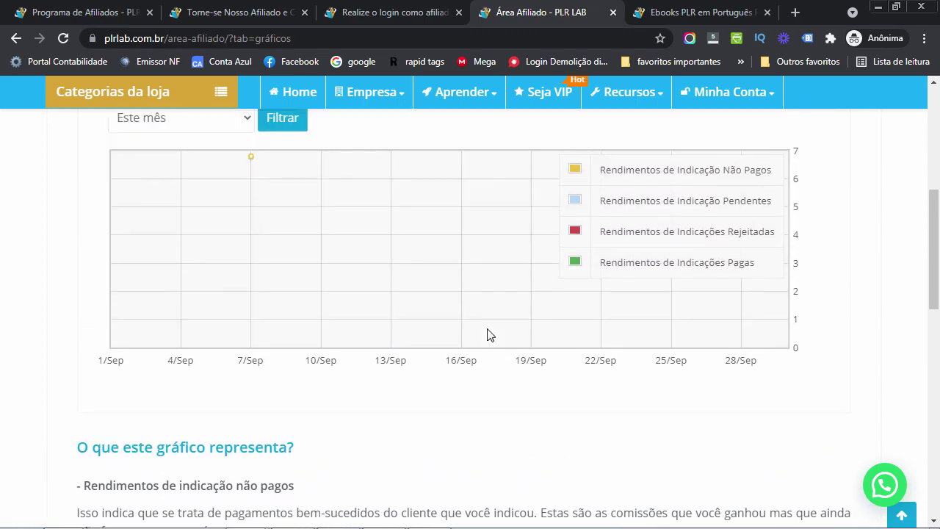
Open the Indicações section and highlight the Total Pago line and the Total Não Pago amount
scroll(478, 340, "up", 4)
left_click(453, 278)
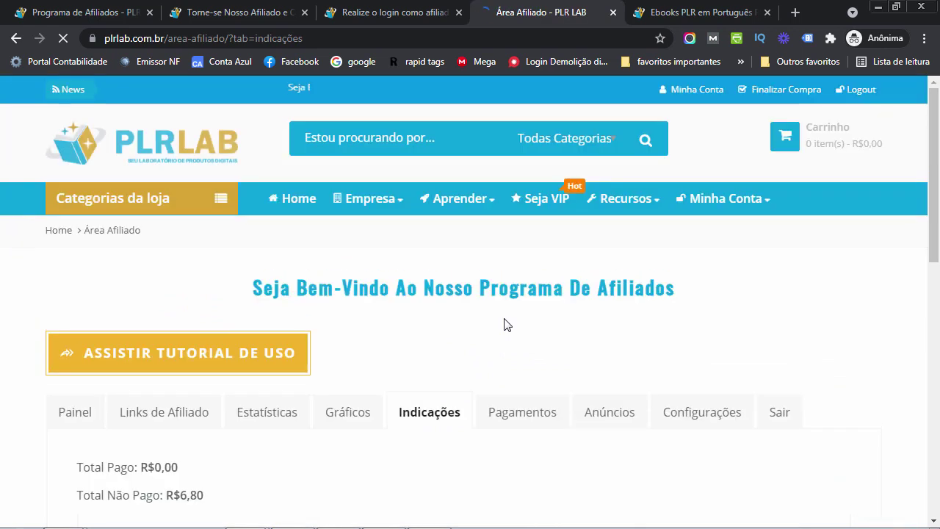
scroll(506, 324, "down", 3)
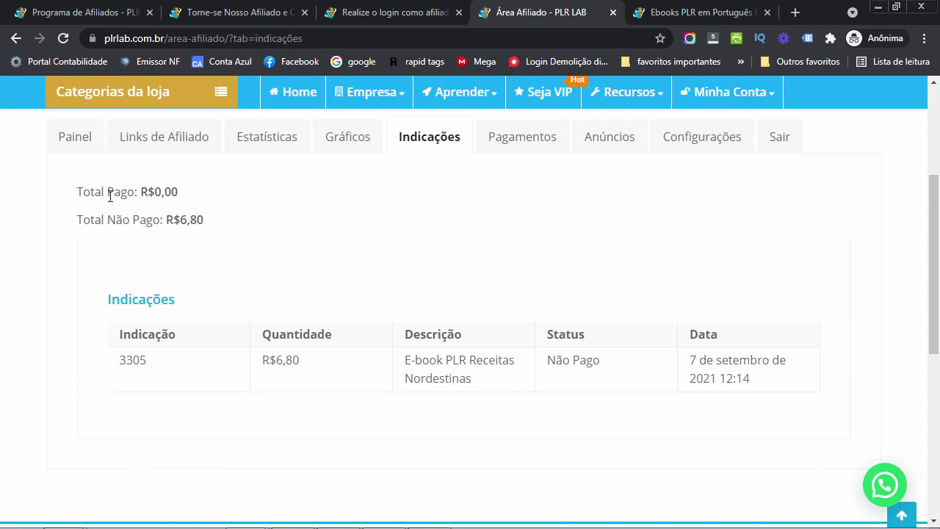
left_click_drag(82, 192, 197, 199)
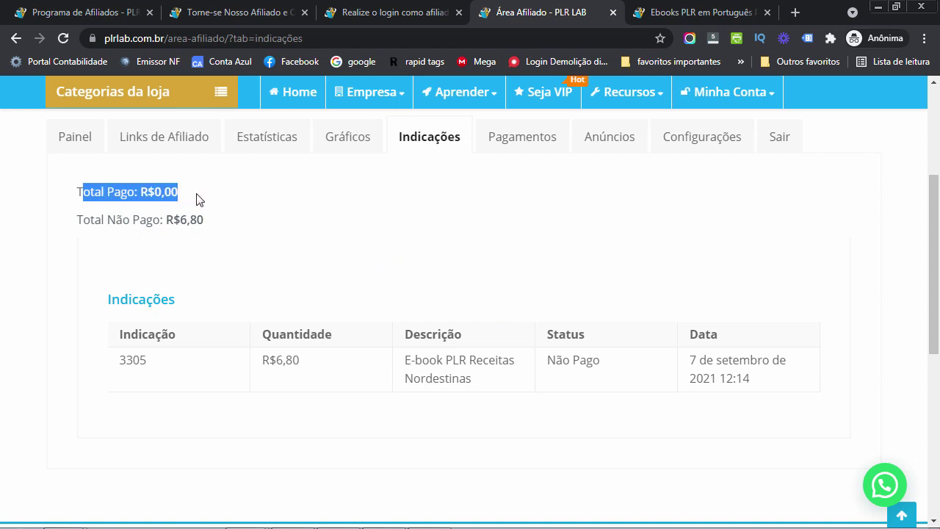
left_click(197, 199)
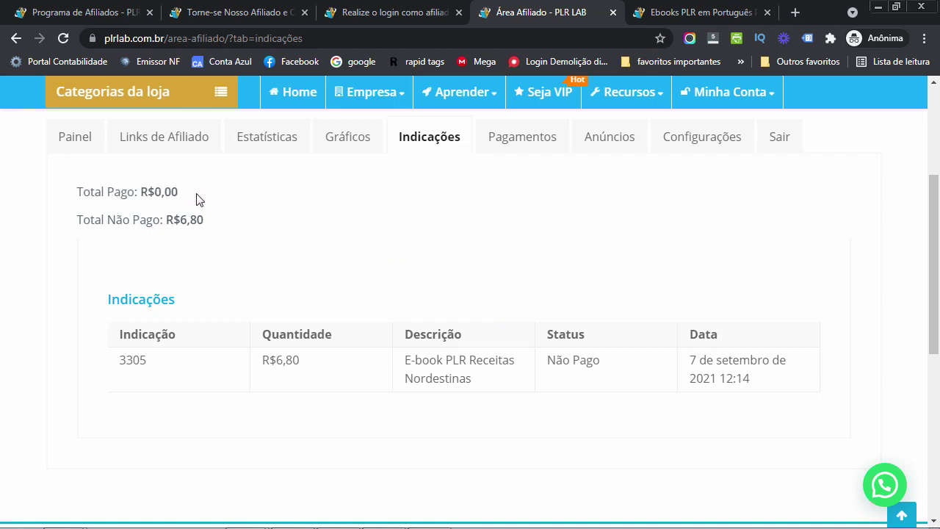
left_click_drag(204, 222, 149, 225)
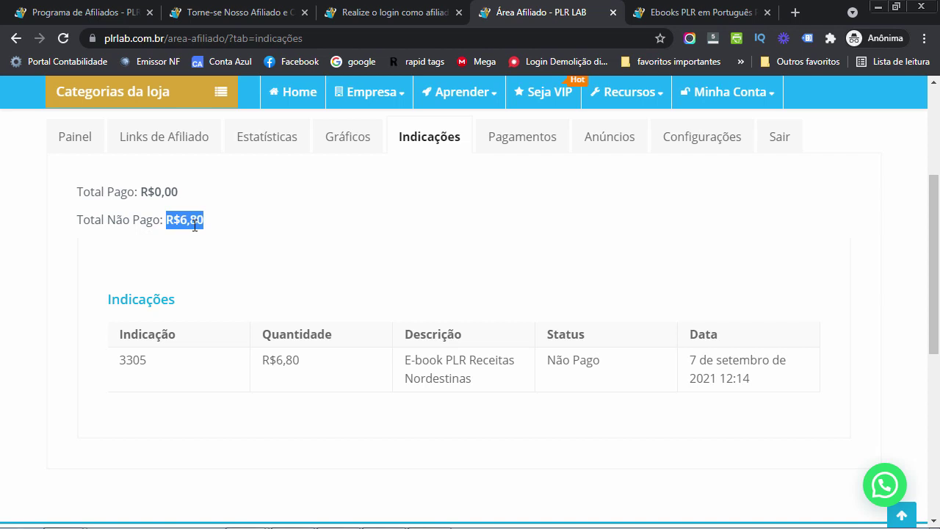
left_click(192, 219)
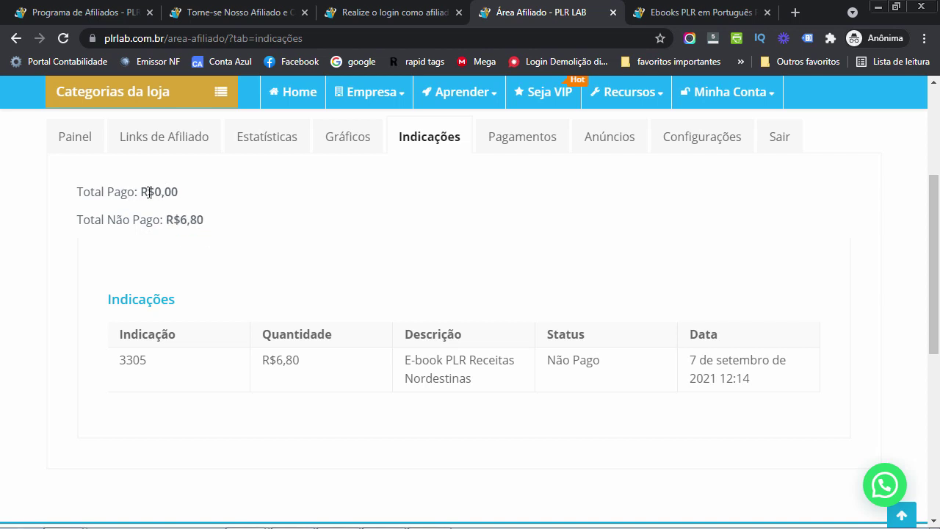
Examine the referral row in the Indicações table, highlighting its Indicação, Quantidade, Descrição and Status values
scroll(321, 236, "down", 1)
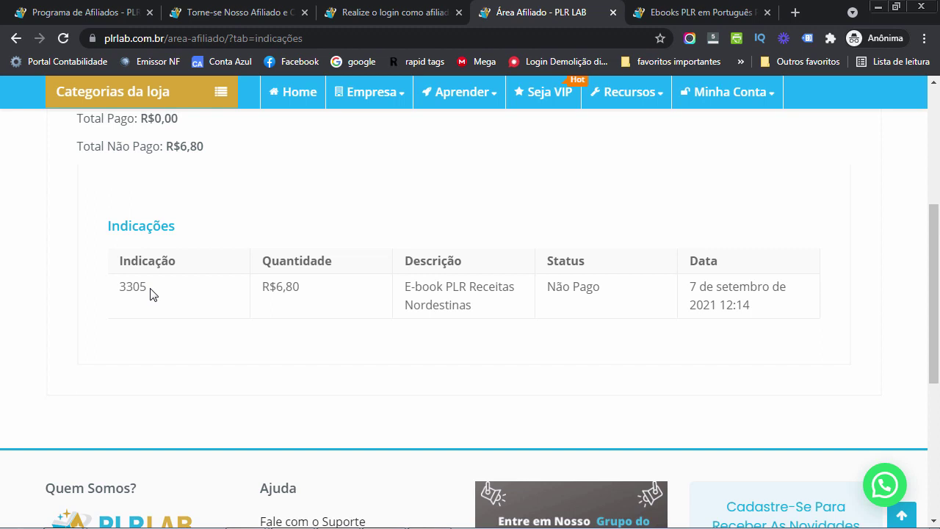
left_click_drag(155, 293, 121, 287)
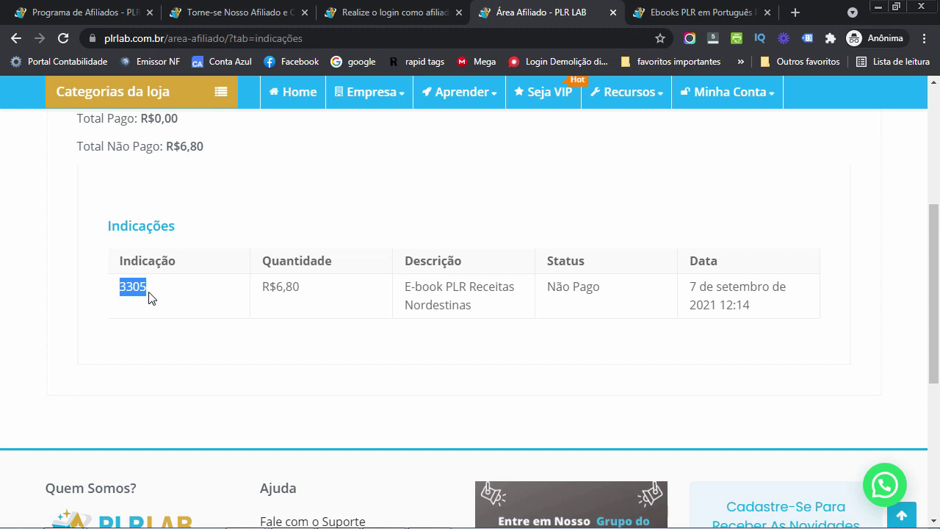
left_click_drag(308, 287, 261, 294)
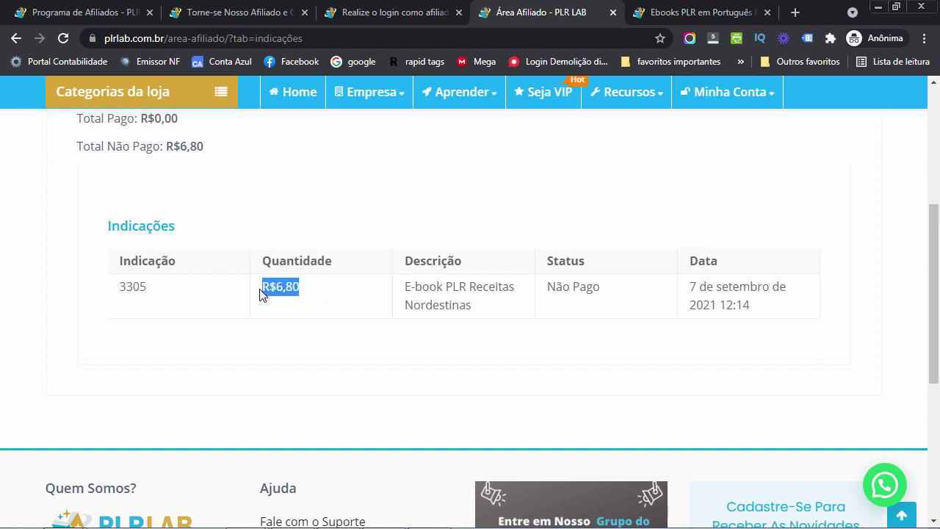
left_click(482, 307)
left_click_drag(483, 308, 404, 287)
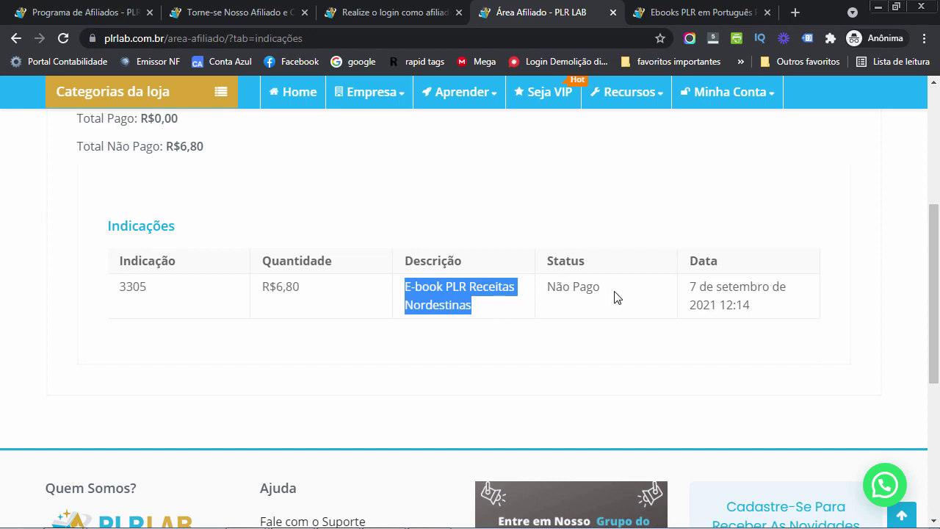
left_click_drag(617, 296, 512, 312)
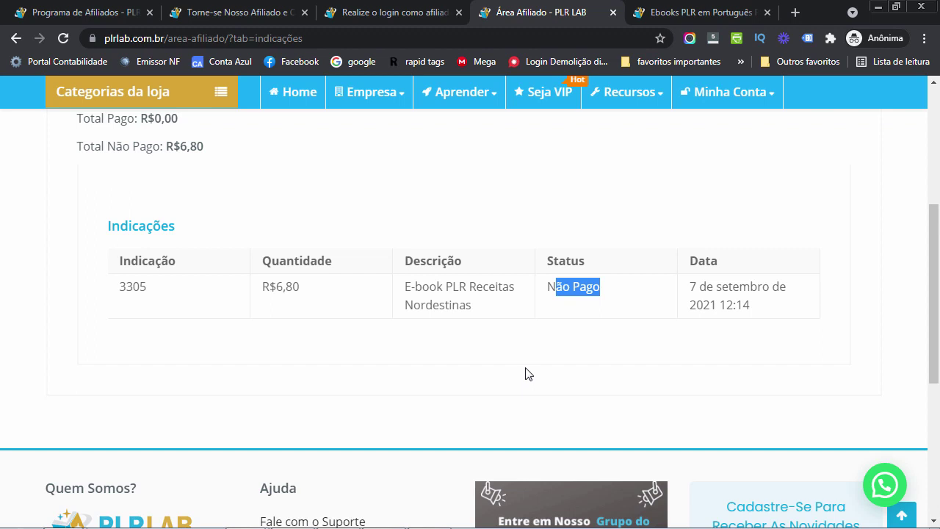
Open the Pagamentos section and examine its totals and the Pagamentos de Indicações table
scroll(526, 373, "up", 3)
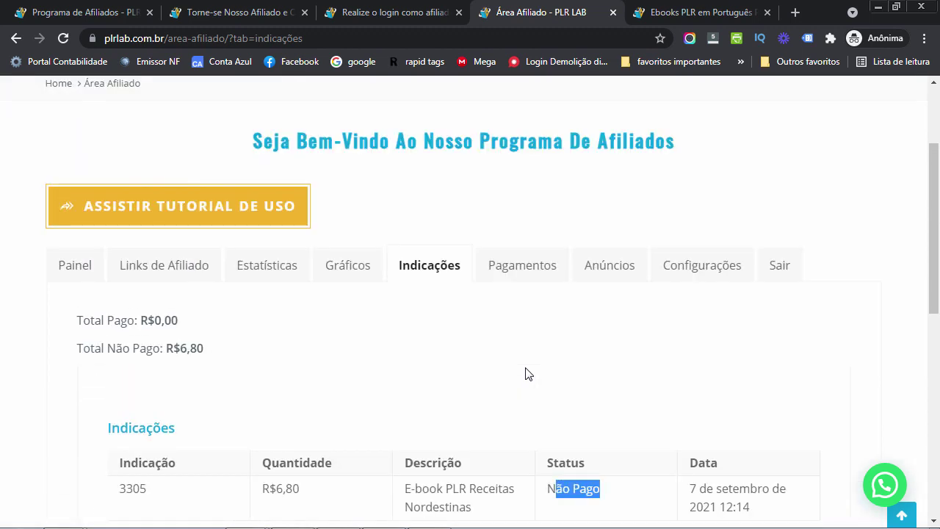
left_click(521, 271)
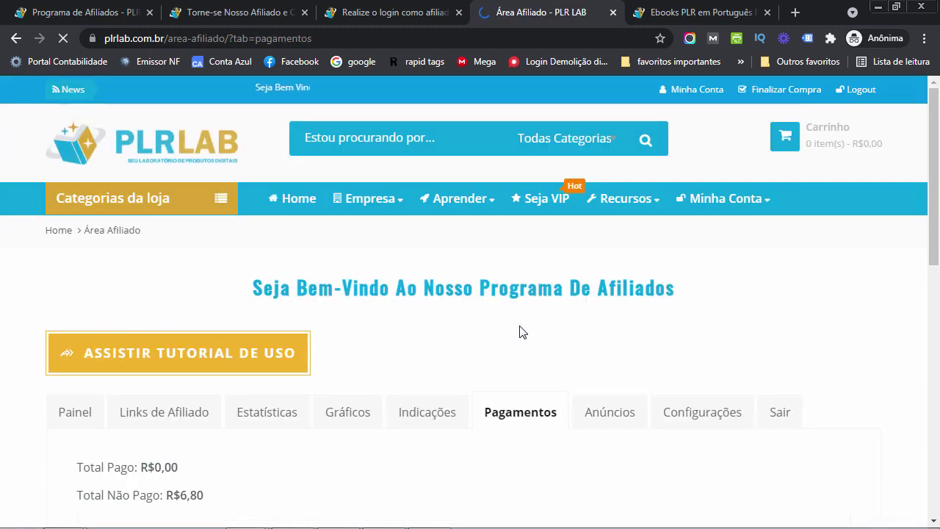
scroll(521, 332, "down", 4)
scroll(521, 331, "up", 2)
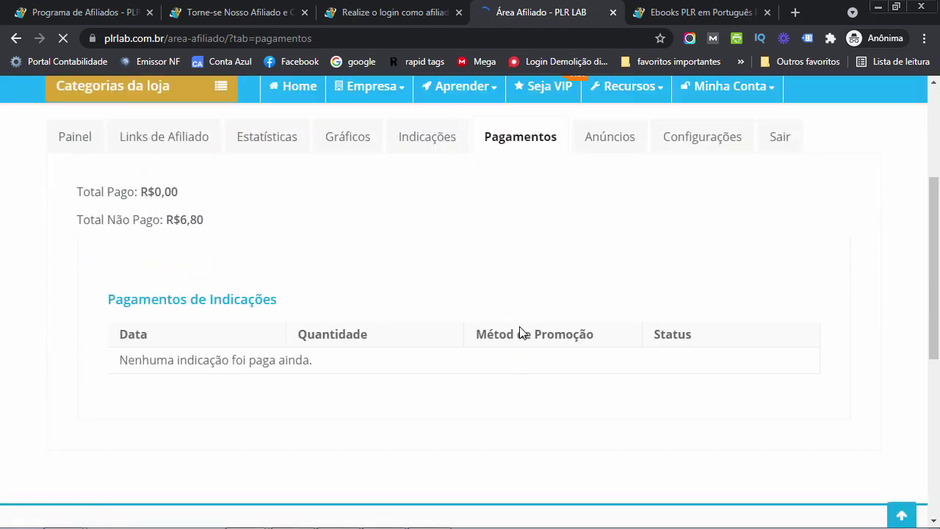
scroll(410, 348, "up", 1)
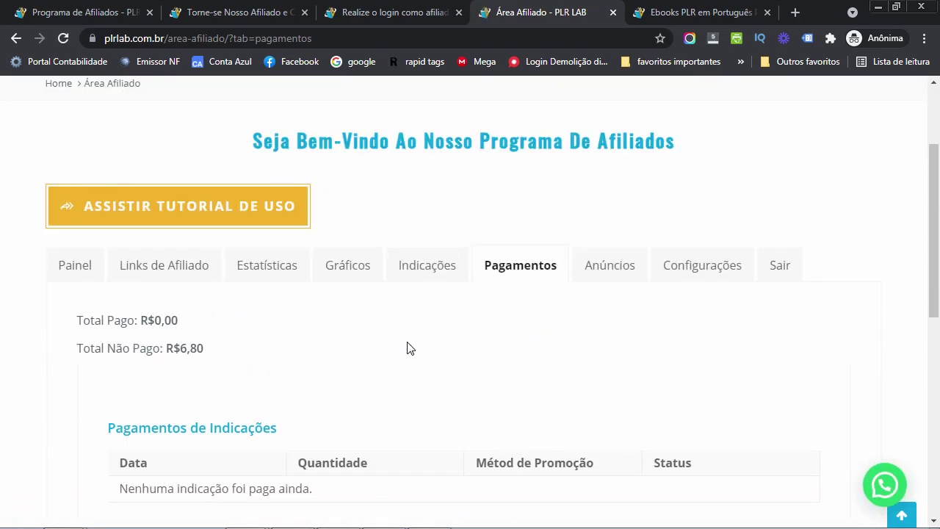
scroll(410, 348, "down", 2)
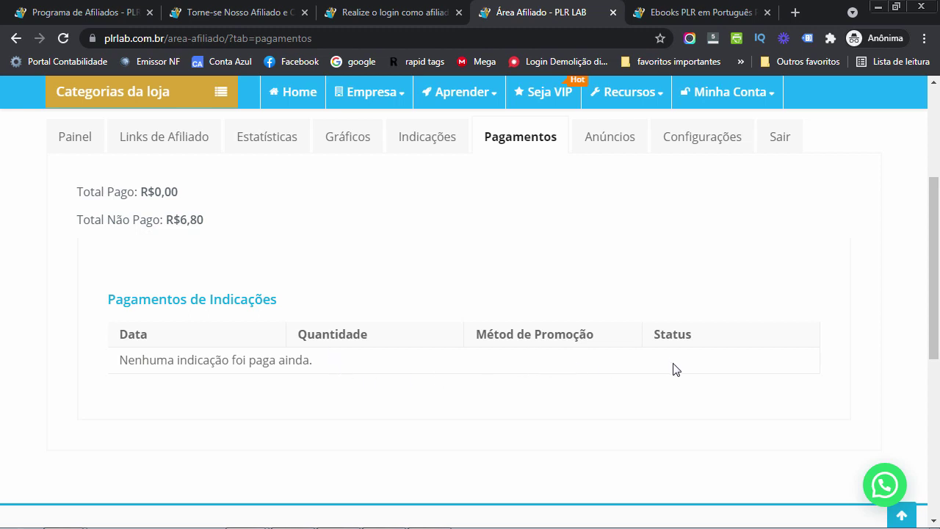
Open the Anúncios section and select the whole HTML embed code of the 350 X 250 banner
scroll(615, 309, "up", 1)
scroll(615, 309, "up", 1)
left_click(622, 264)
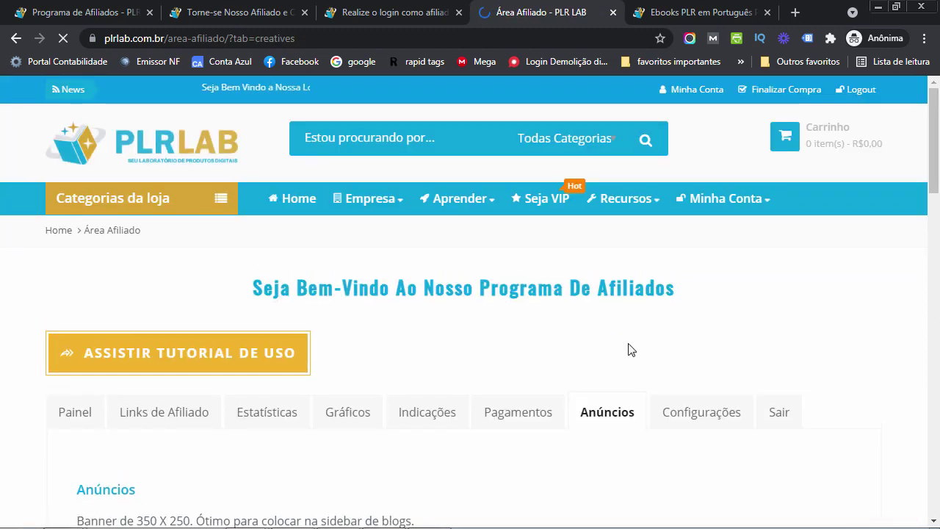
scroll(631, 350, "down", 4)
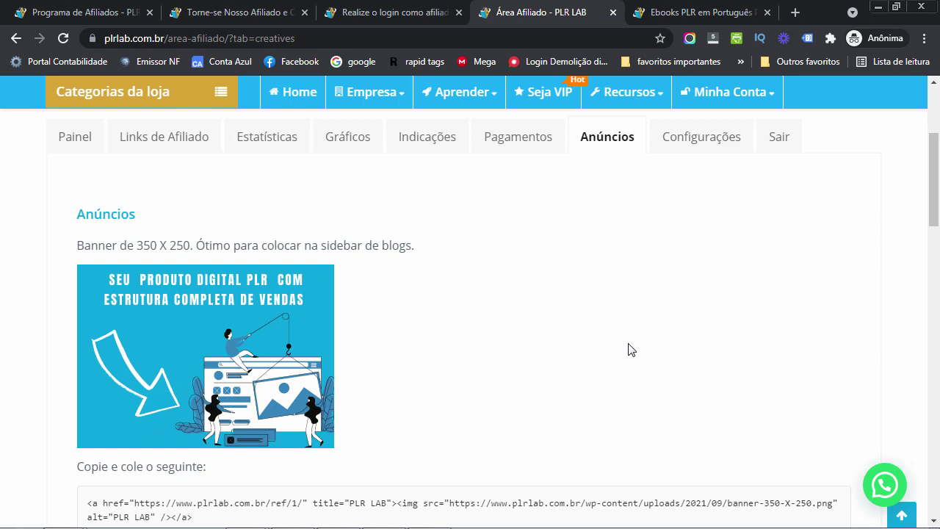
scroll(628, 349, "down", 1)
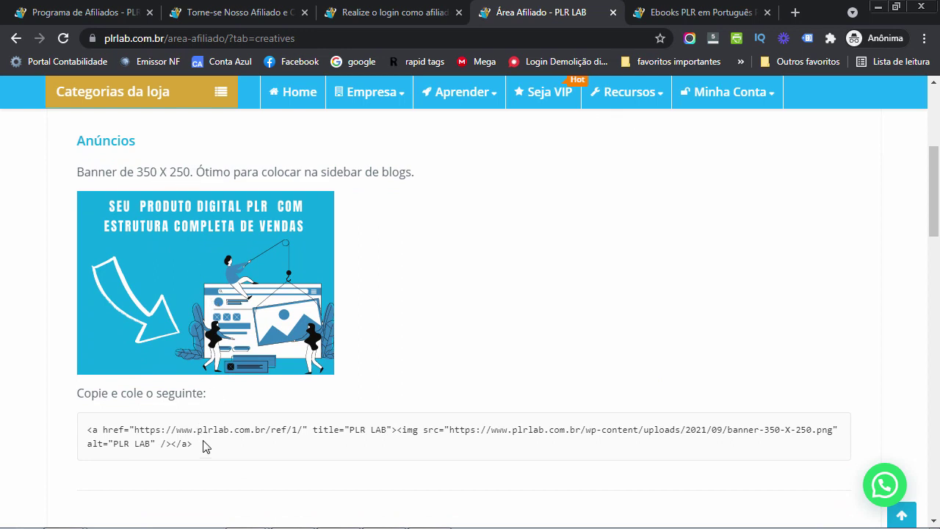
left_click_drag(192, 446, 89, 433)
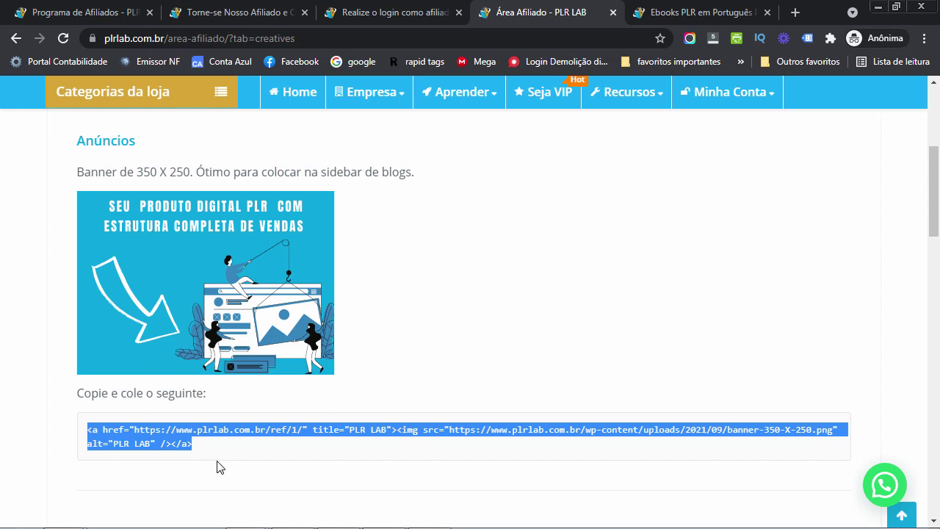
Review the 468 X 60, 468 X 60 White and 728 X 90 banners with their embed codes
scroll(216, 468, "down", 4)
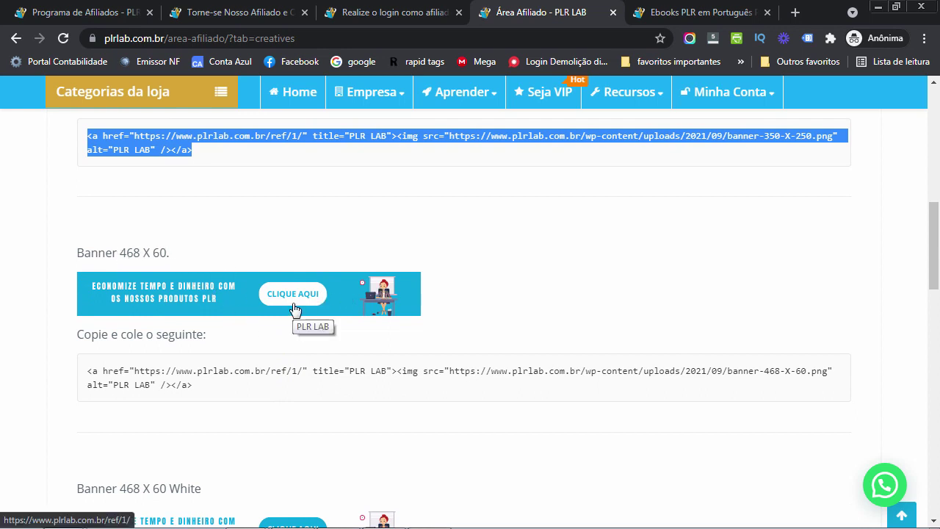
scroll(295, 309, "down", 3)
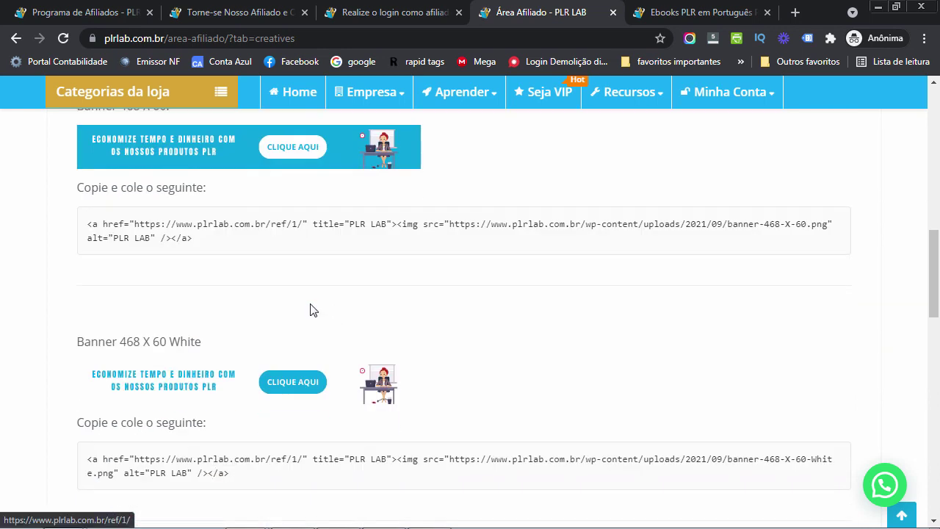
scroll(375, 374, "down", 3)
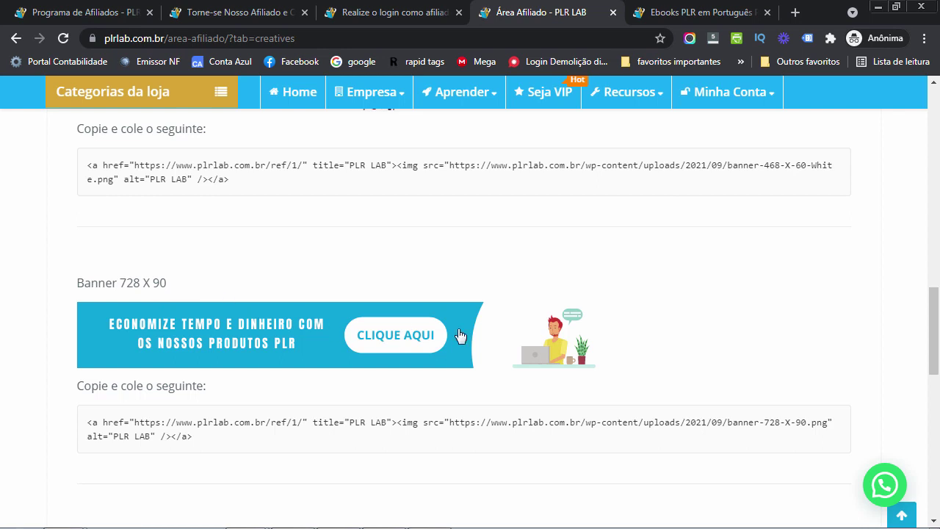
Review the 728 X 90 White banner and its embed code at the end of the Anúncios section
scroll(531, 348, "down", 5)
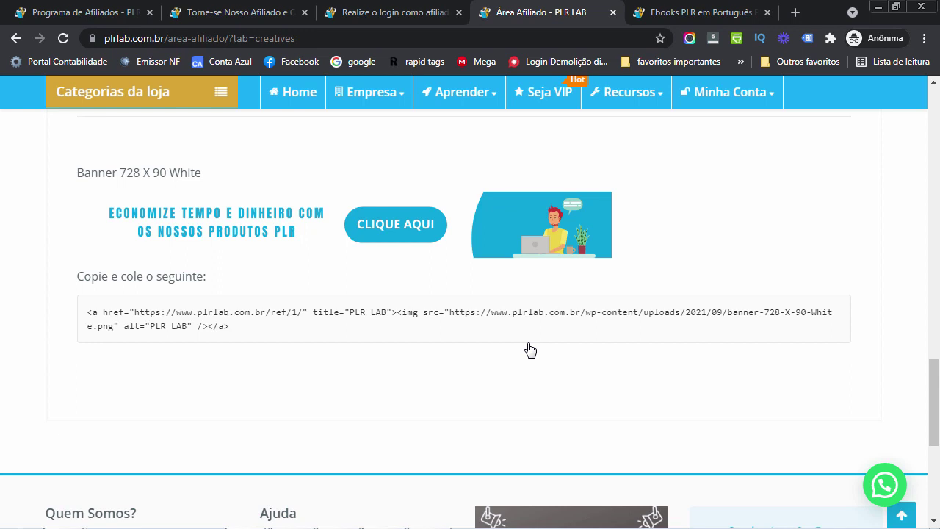
scroll(458, 352, "up", 5)
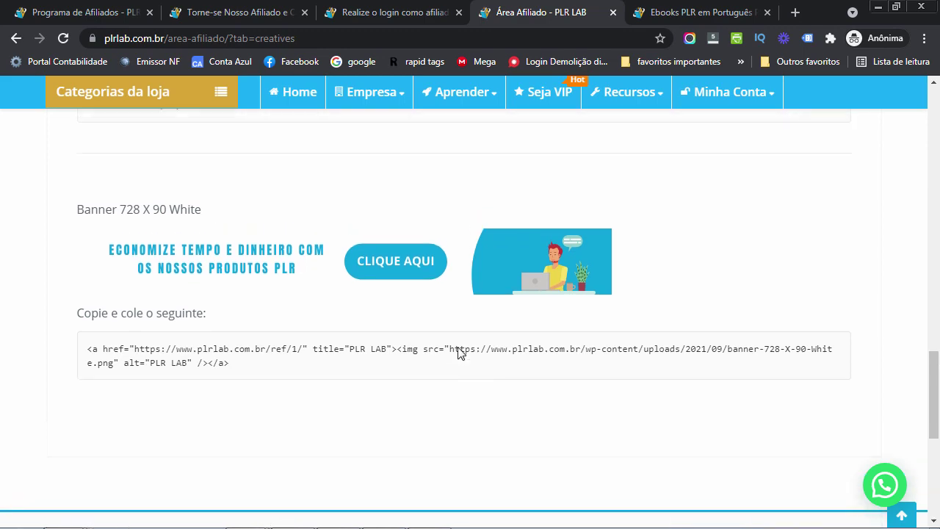
scroll(457, 353, "up", 15)
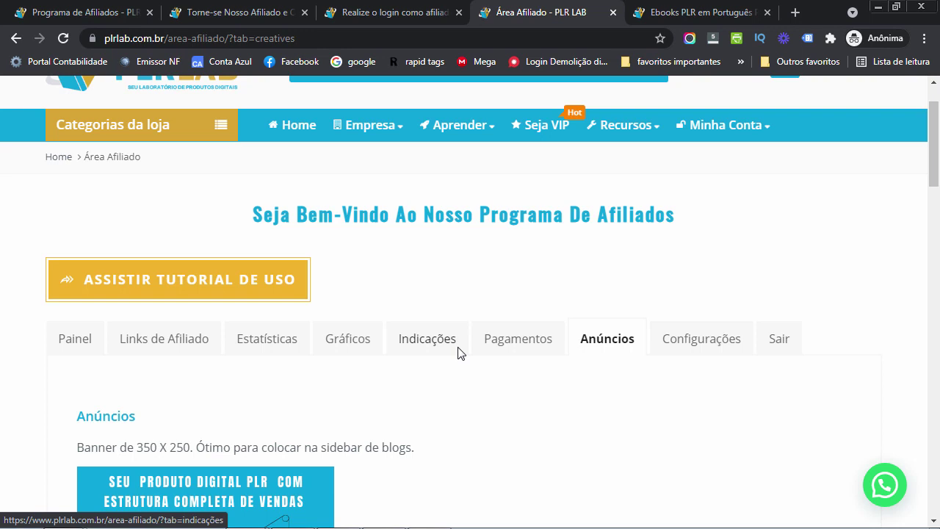
Open the affiliate Configurações section and select the whole payment e-mail address under Configurações do Perfil
left_click(724, 338)
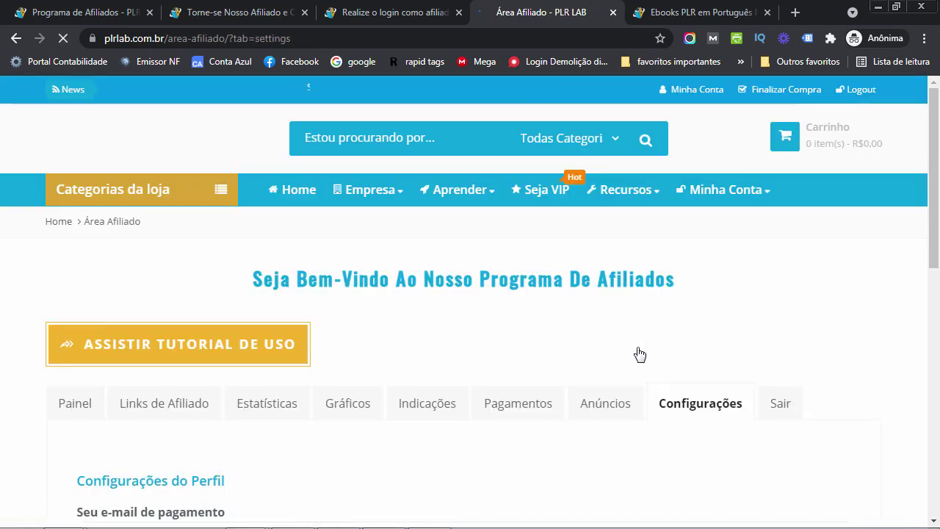
scroll(637, 353, "down", 3)
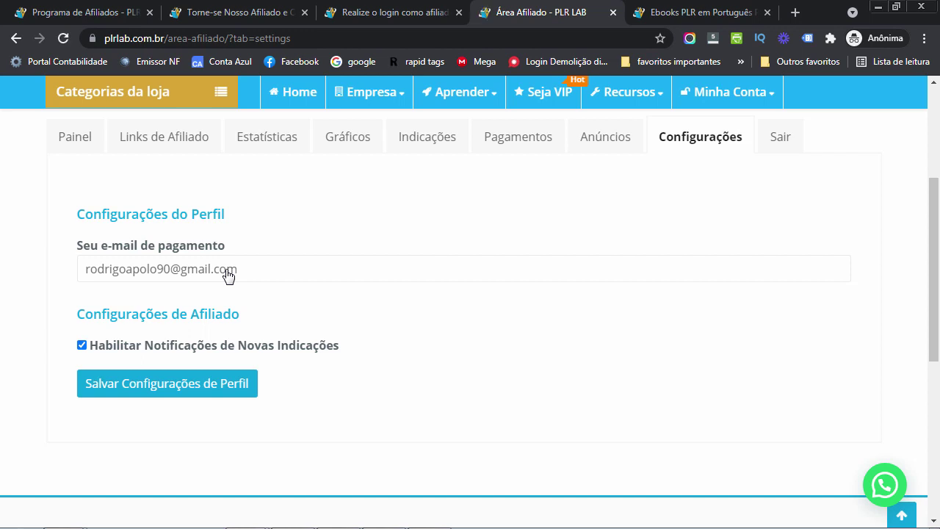
left_click_drag(236, 269, 84, 270)
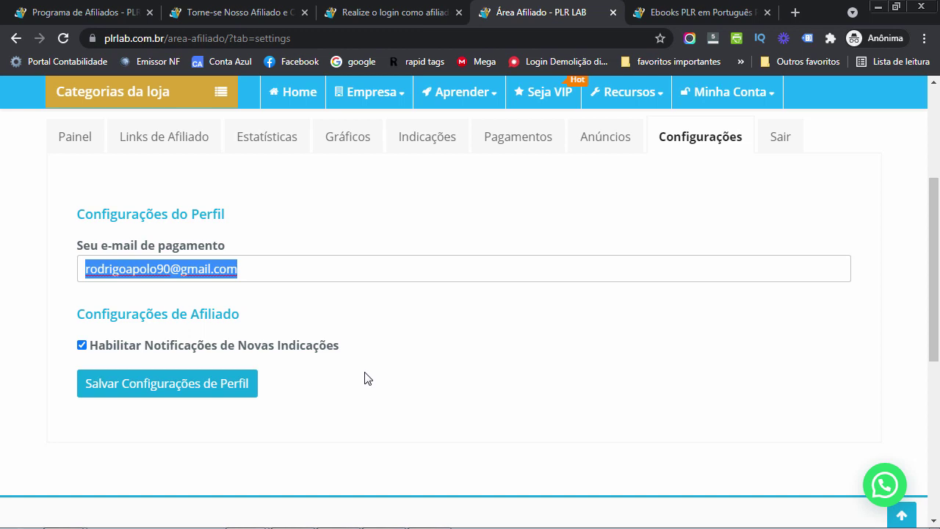
Show the Recursos options in the site's main navigation
scroll(441, 376, "up", 3)
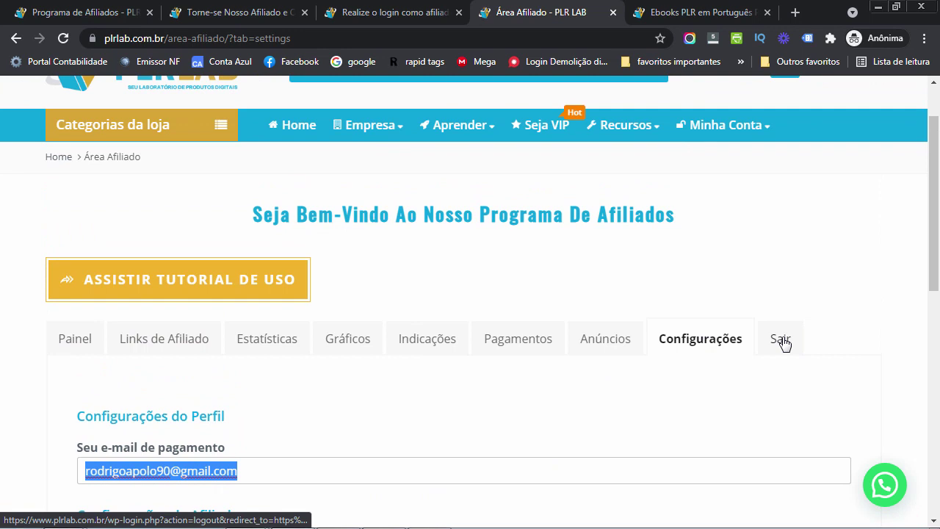
scroll(784, 343, "up", 1)
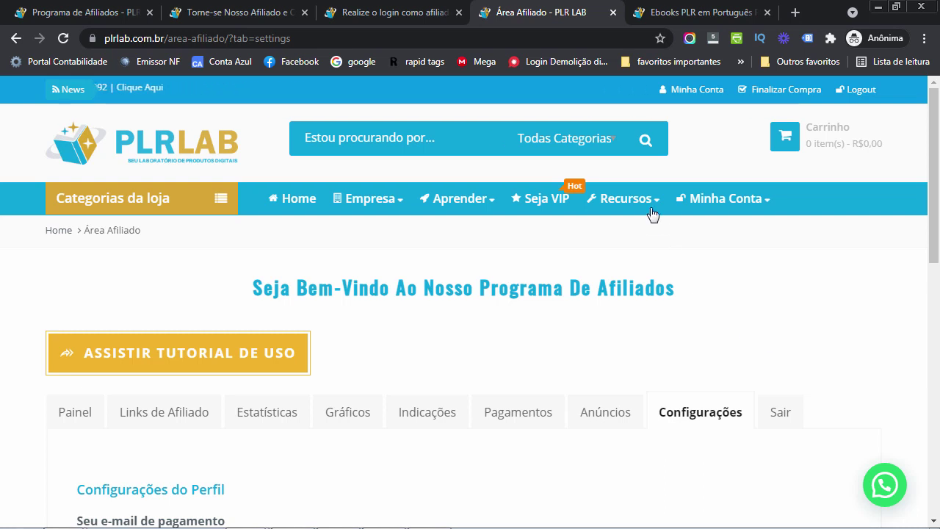
mouse_move(653, 214)
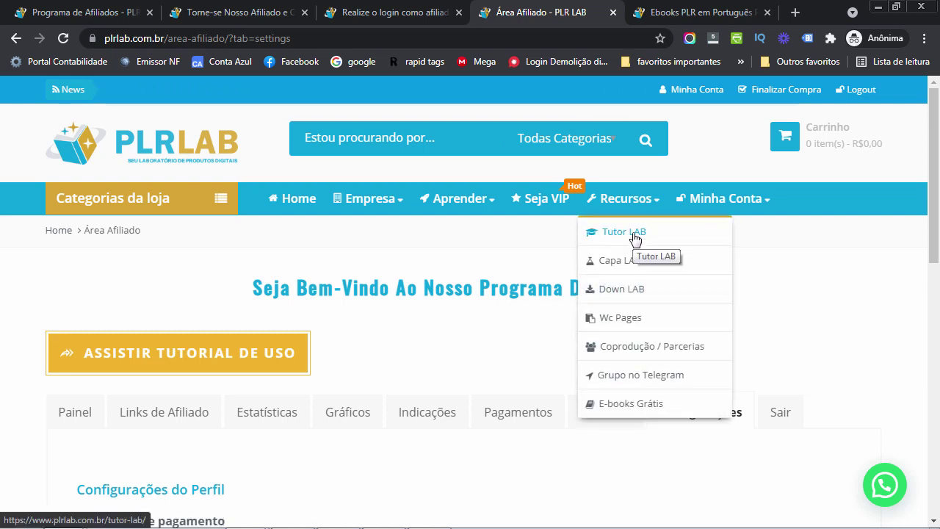